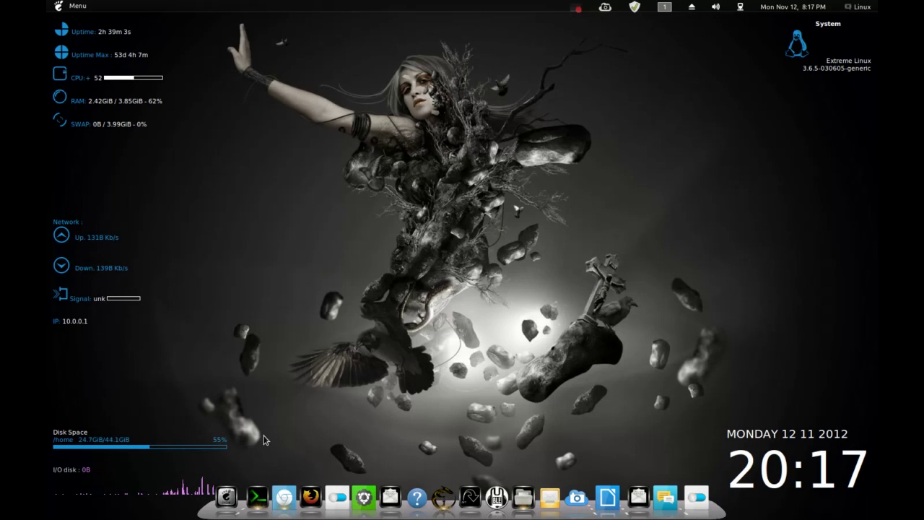
Step: Bring up the NoobsLab Techno-Conky page in Chromium and read through its introduction and installation instructions
{"action": "left_click", "coordinate": [284, 497]}
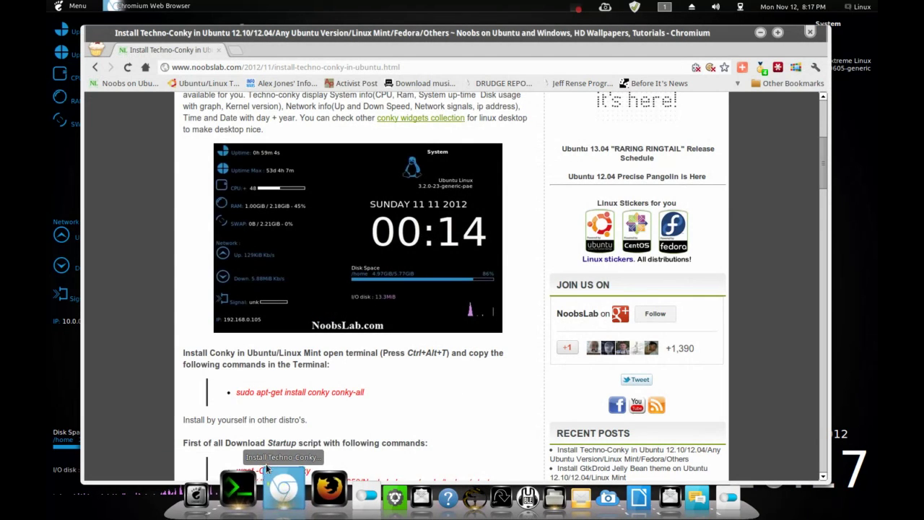
{"action": "scroll", "coordinate": [188, 299], "scroll_direction": "up", "scroll_amount": 8}
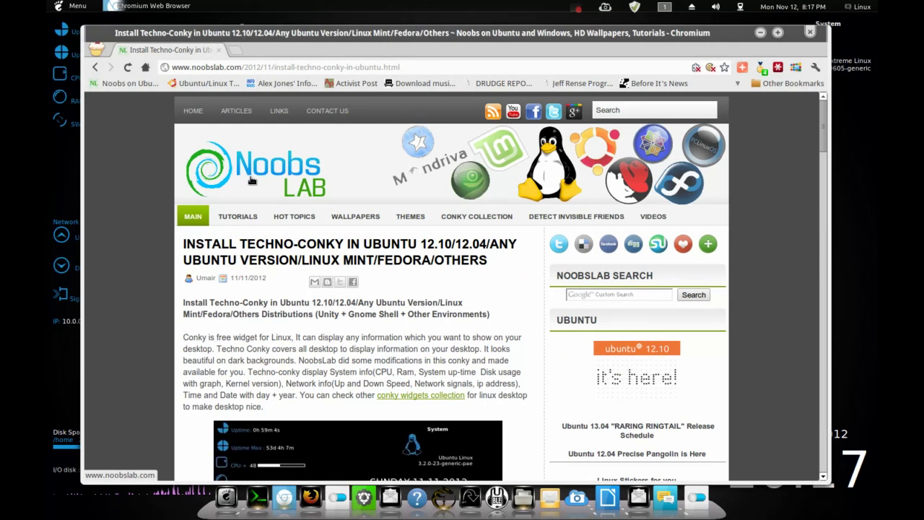
{"action": "scroll", "coordinate": [291, 218], "scroll_direction": "down", "scroll_amount": 3}
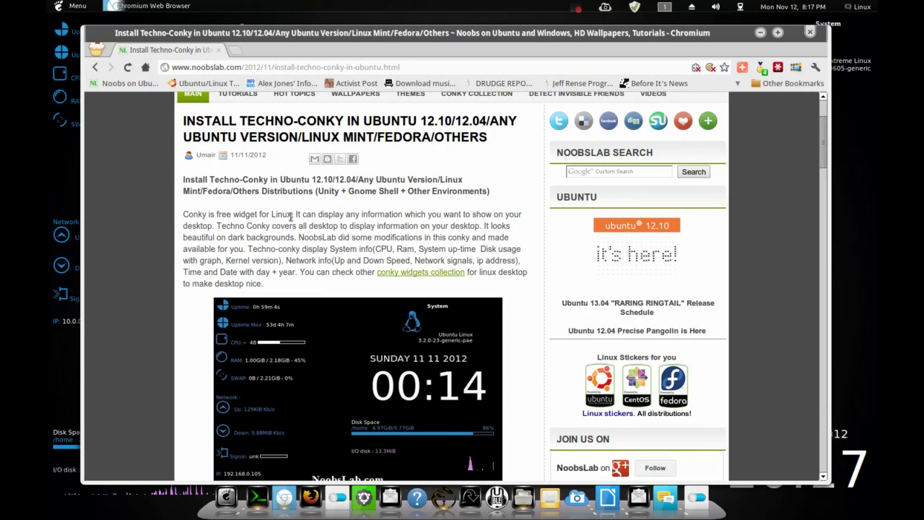
{"action": "scroll", "coordinate": [159, 301], "scroll_direction": "down", "scroll_amount": 5}
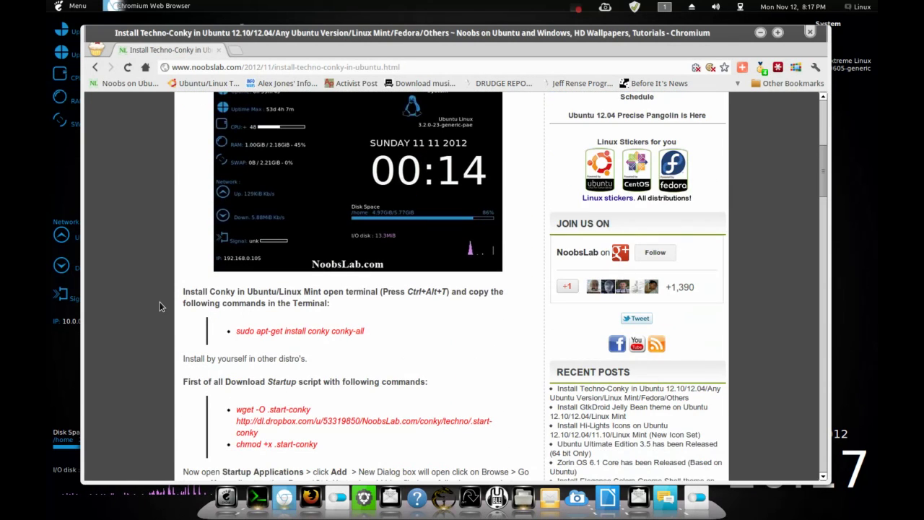
{"action": "scroll", "coordinate": [159, 301], "scroll_direction": "down", "scroll_amount": 3}
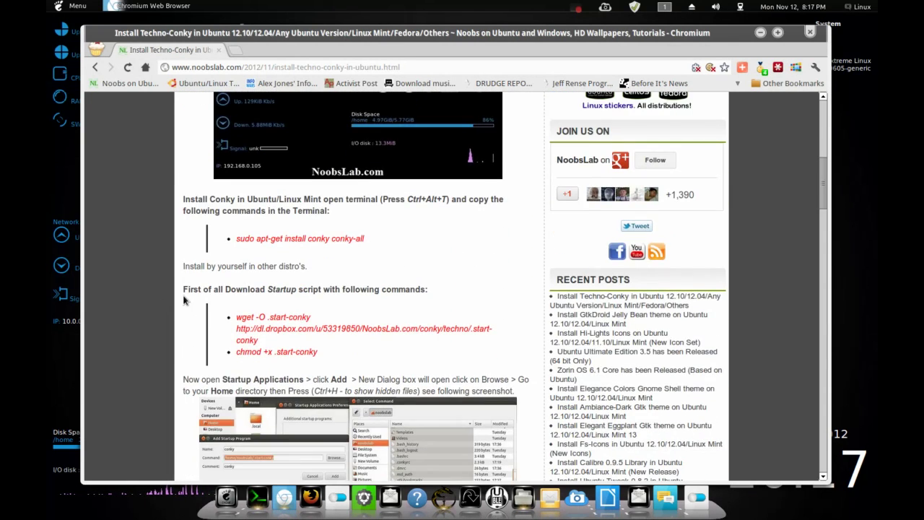
{"action": "scroll", "coordinate": [183, 294], "scroll_direction": "up", "scroll_amount": 1}
{"action": "scroll", "coordinate": [184, 299], "scroll_direction": "up", "scroll_amount": 3}
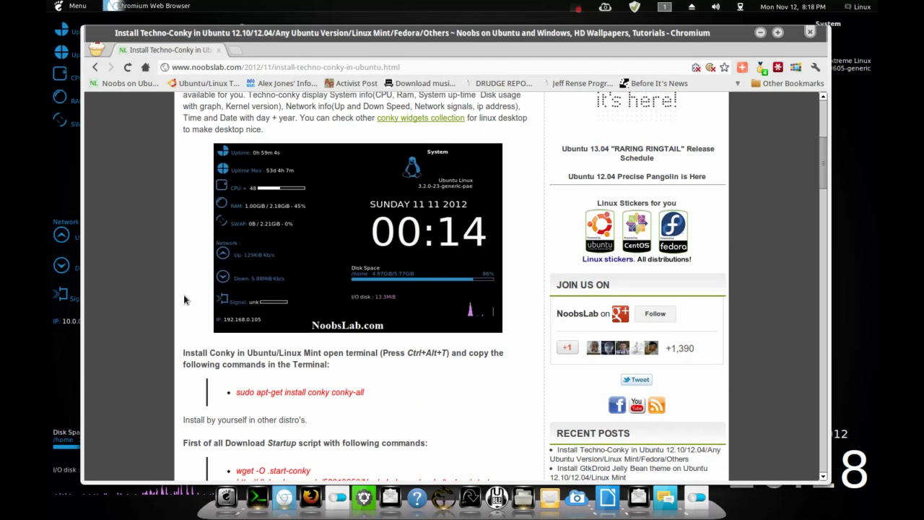
Step: Stop the running Conky with killall conky in a terminal and minimise the terminal and browser to reveal the desktop
{"action": "left_click", "coordinate": [261, 504]}
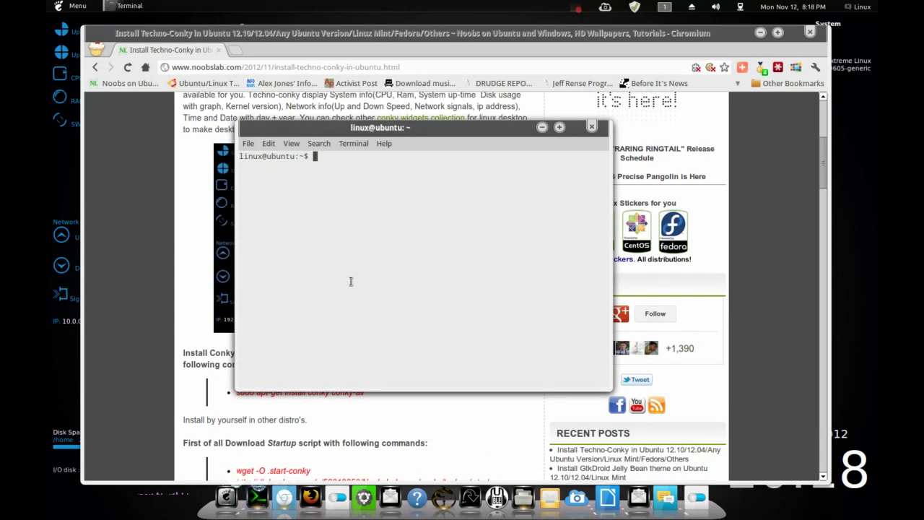
{"action": "type", "text": "killal"}
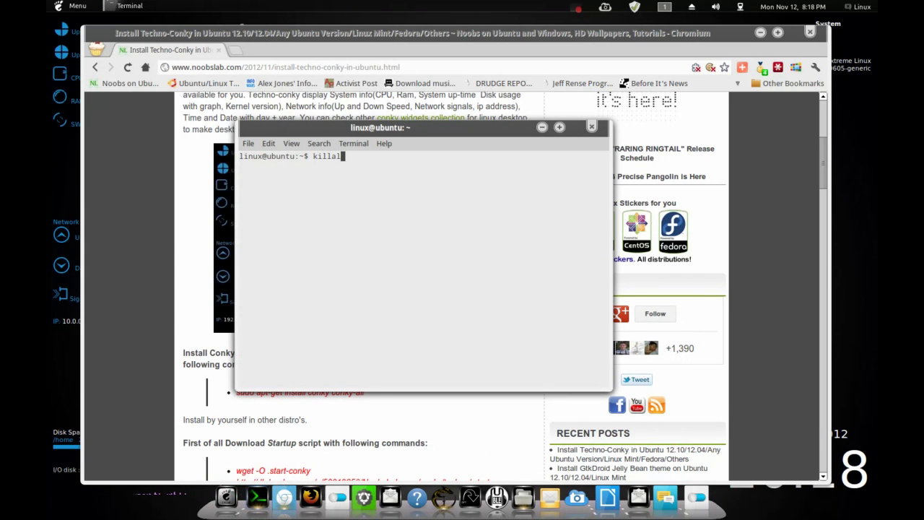
{"action": "type", "text": "l conky"}
{"action": "key", "text": "Return"}
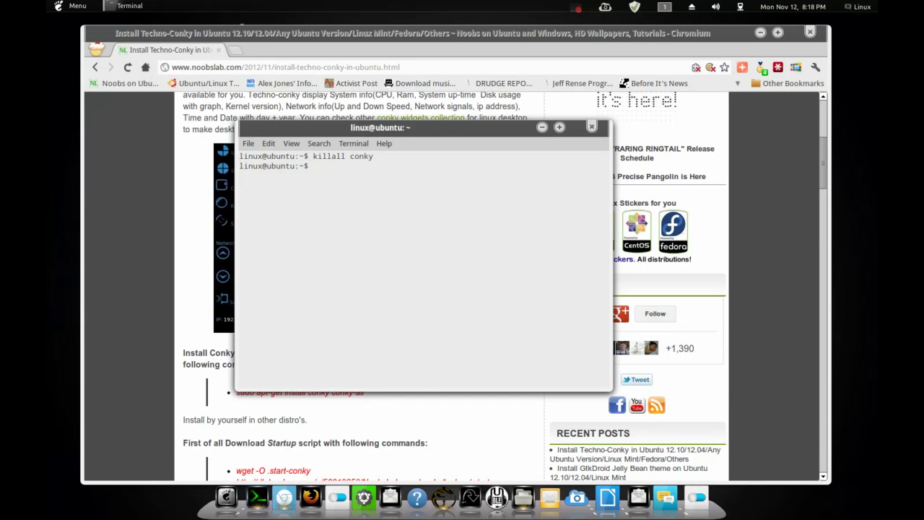
{"action": "left_click", "coordinate": [542, 127]}
{"action": "left_click", "coordinate": [760, 35]}
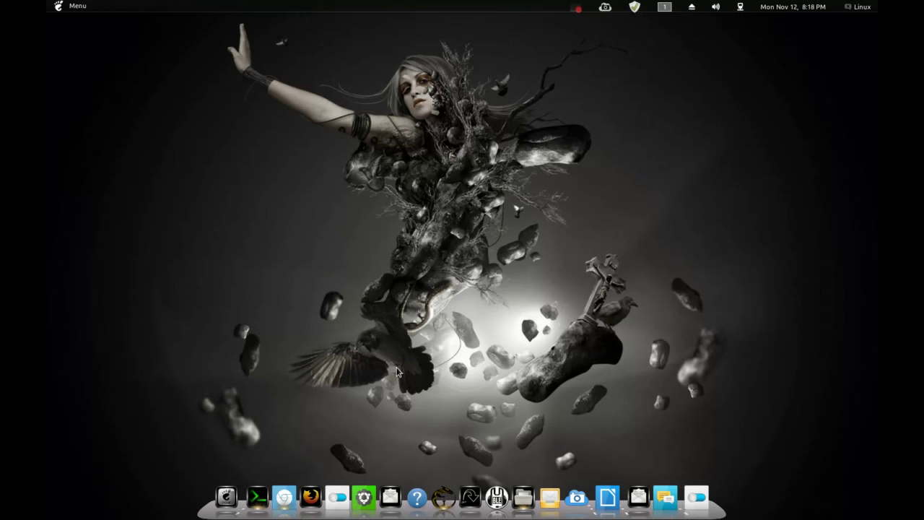
Step: Copy sudo apt-get install conky conky-all from the web page and run it in the terminal, entering the sudo password
{"action": "left_click", "coordinate": [285, 497]}
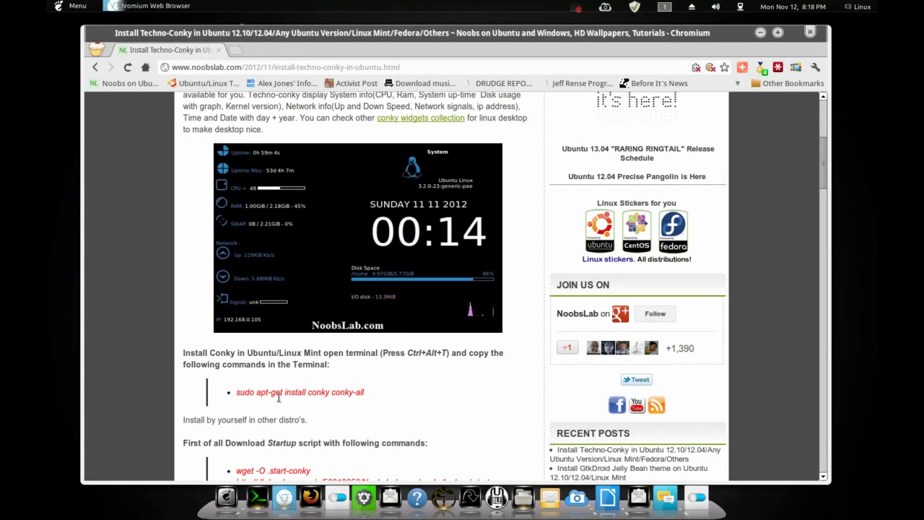
{"action": "left_click_drag", "start_coordinate": [370, 397], "coordinate": [246, 390]}
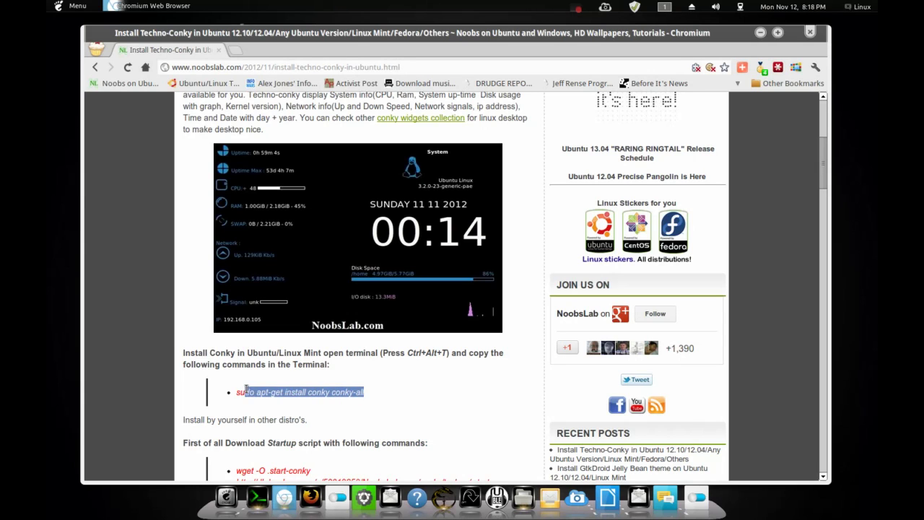
{"action": "right_click", "coordinate": [250, 389]}
{"action": "left_click", "coordinate": [260, 397]}
{"action": "left_click", "coordinate": [257, 497]}
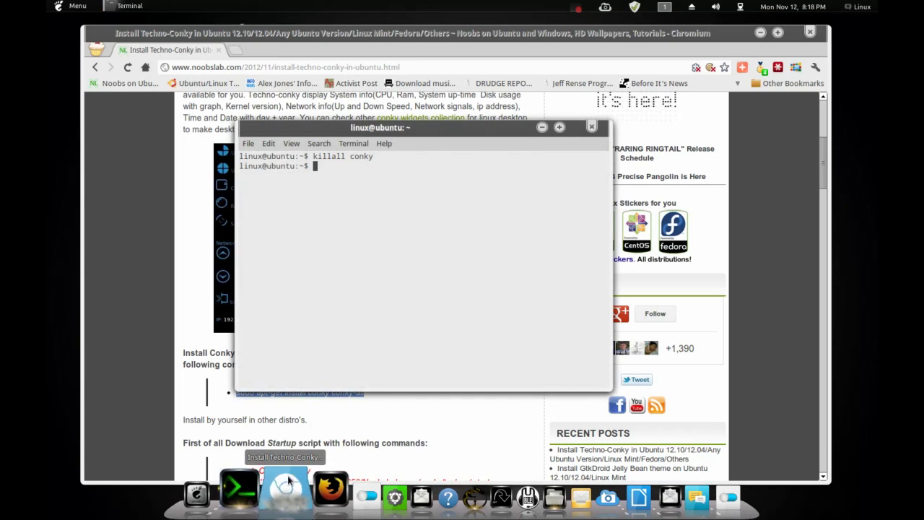
{"action": "right_click", "coordinate": [373, 173]}
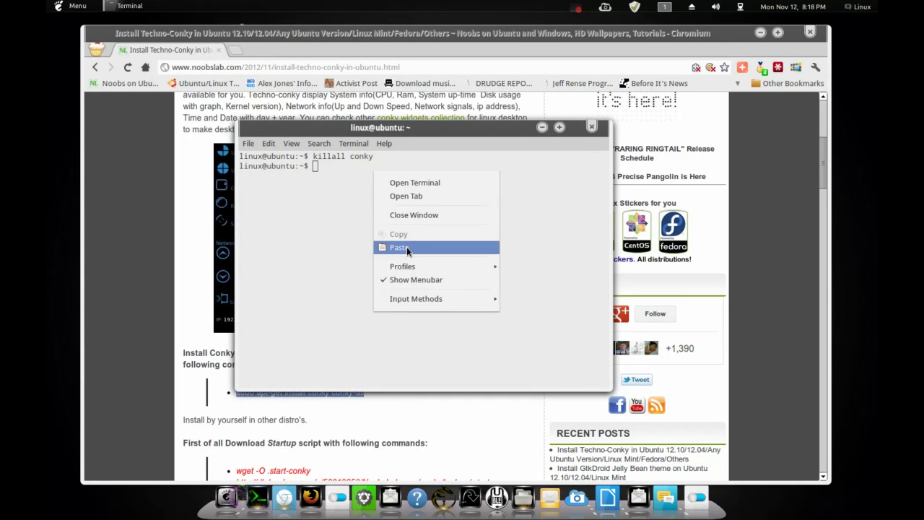
{"action": "left_click", "coordinate": [408, 248]}
{"action": "key", "text": "Return"}
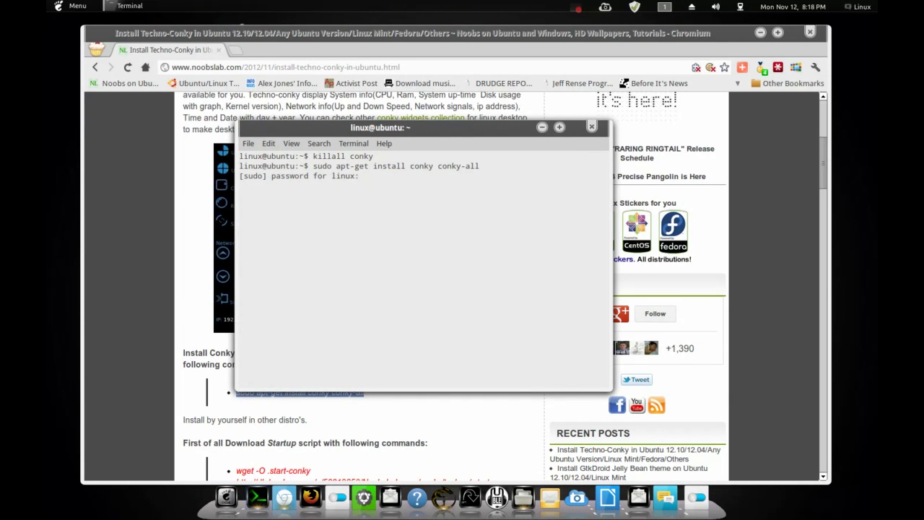
{"action": "key", "text": "Return"}
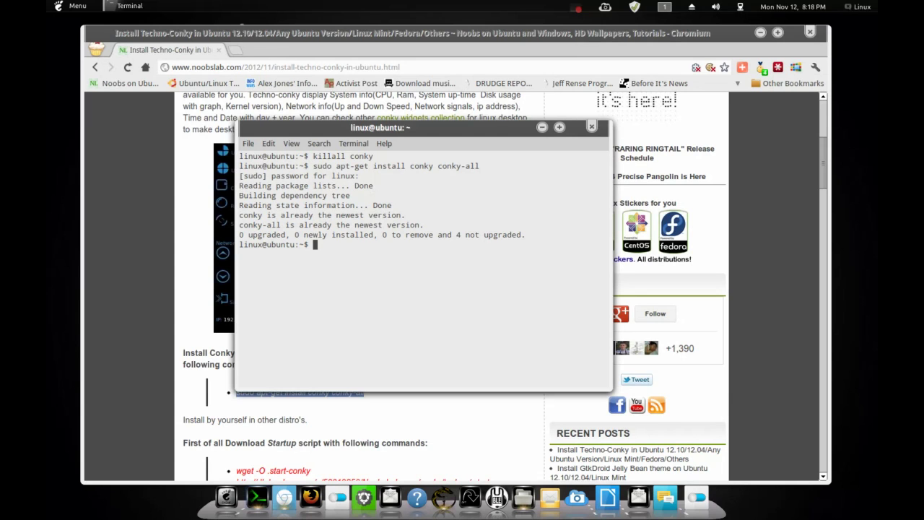
Step: Copy the wget -O .start-conky download command from the web page and run it in the terminal
{"action": "left_click", "coordinate": [454, 424]}
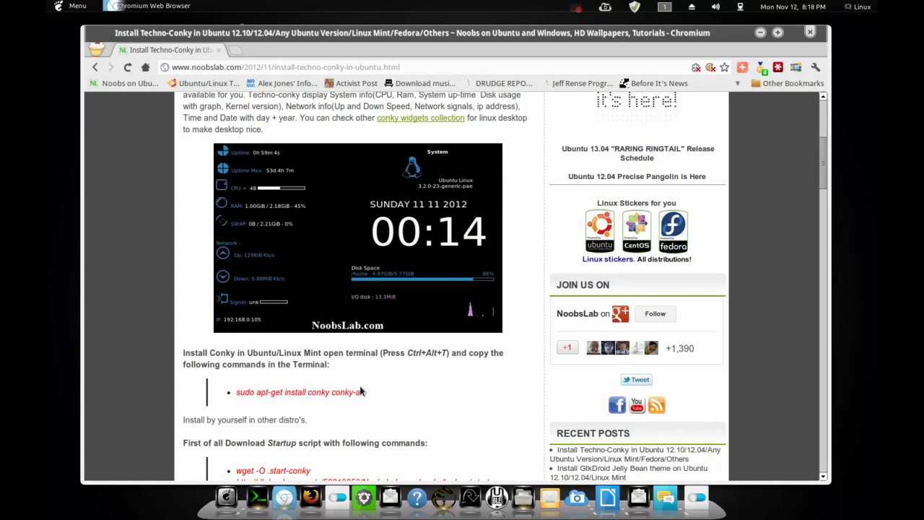
{"action": "scroll", "coordinate": [365, 390], "scroll_direction": "down", "scroll_amount": 3}
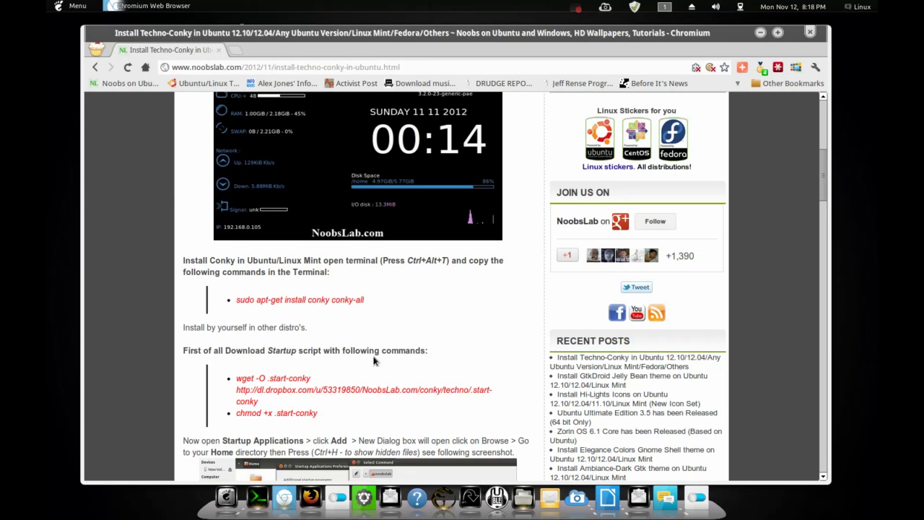
{"action": "left_click_drag", "start_coordinate": [233, 380], "coordinate": [286, 400]}
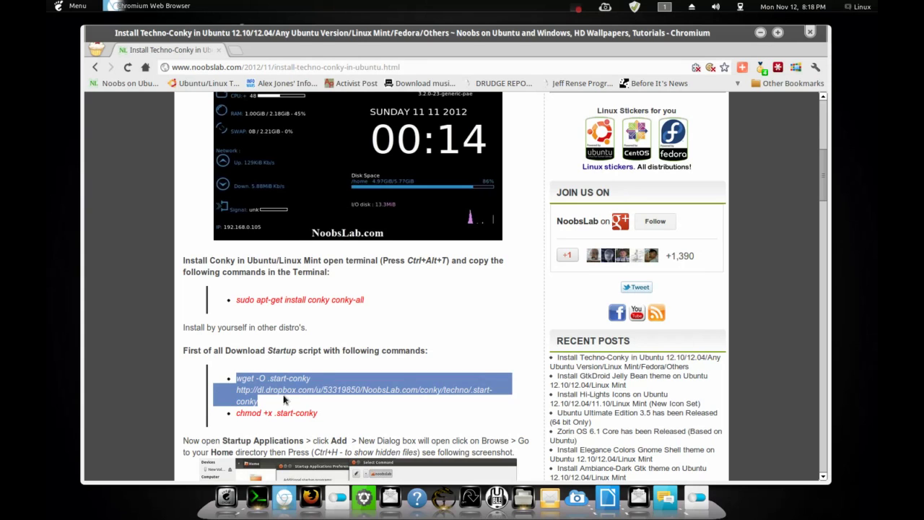
{"action": "right_click", "coordinate": [281, 382]}
{"action": "left_click", "coordinate": [296, 391]}
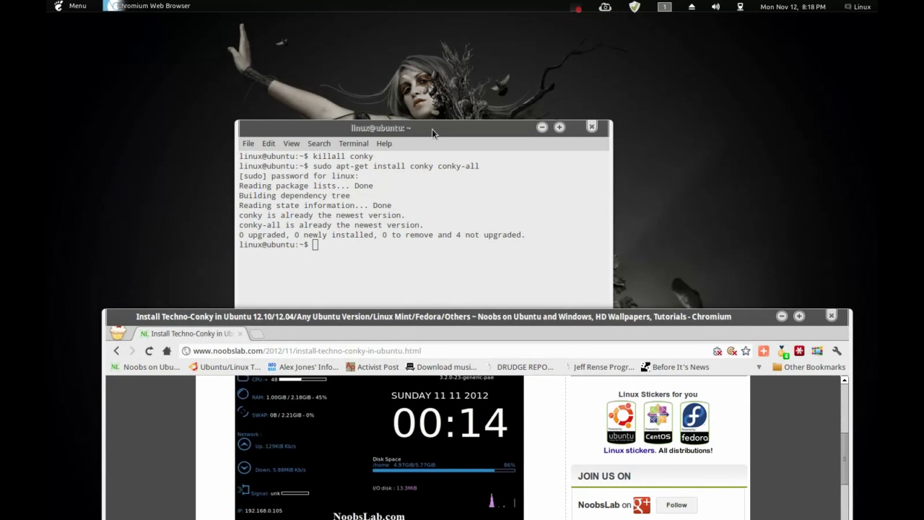
{"action": "left_click", "coordinate": [434, 133]}
{"action": "right_click", "coordinate": [386, 245]}
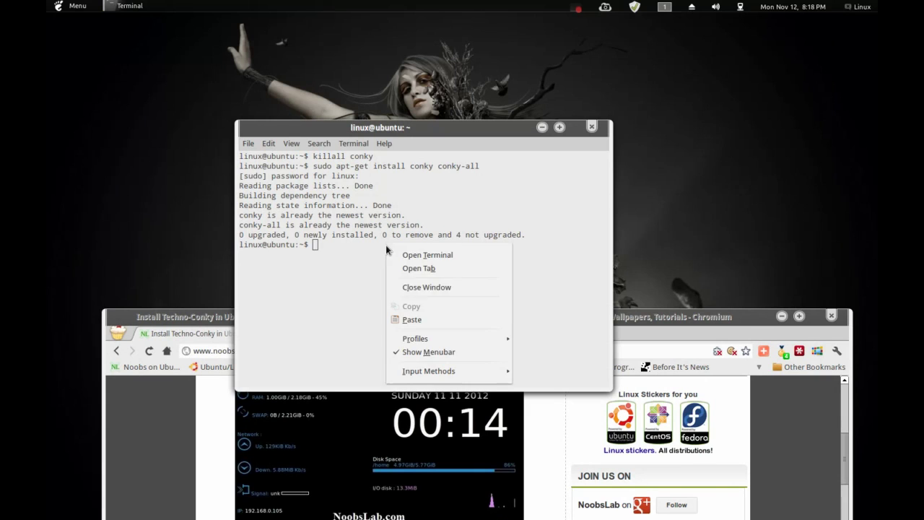
{"action": "left_click", "coordinate": [410, 321]}
{"action": "key", "text": "Return"}
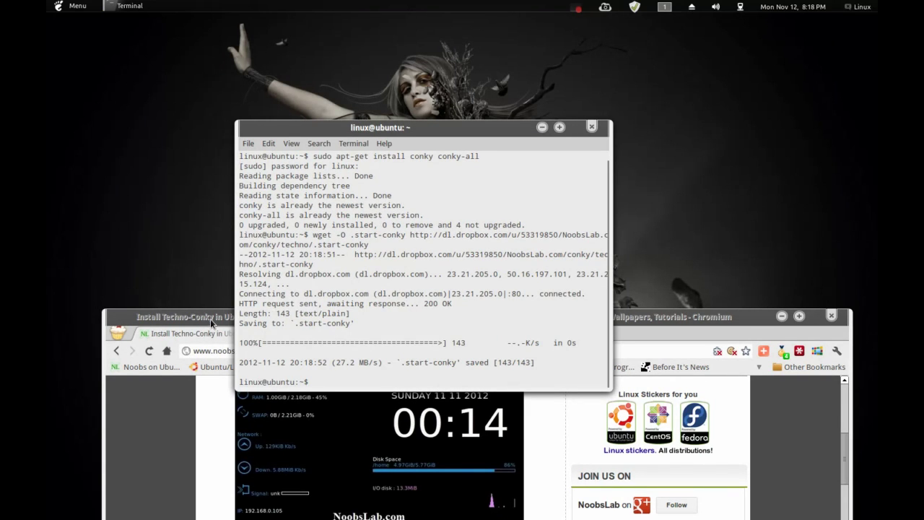
Step: Make the downloaded script executable by copying chmod +x .start-conky from the web page and running it in the terminal
{"action": "left_click_drag", "start_coordinate": [211, 323], "coordinate": [222, 177]}
{"action": "scroll", "coordinate": [305, 385], "scroll_direction": "down", "scroll_amount": 3}
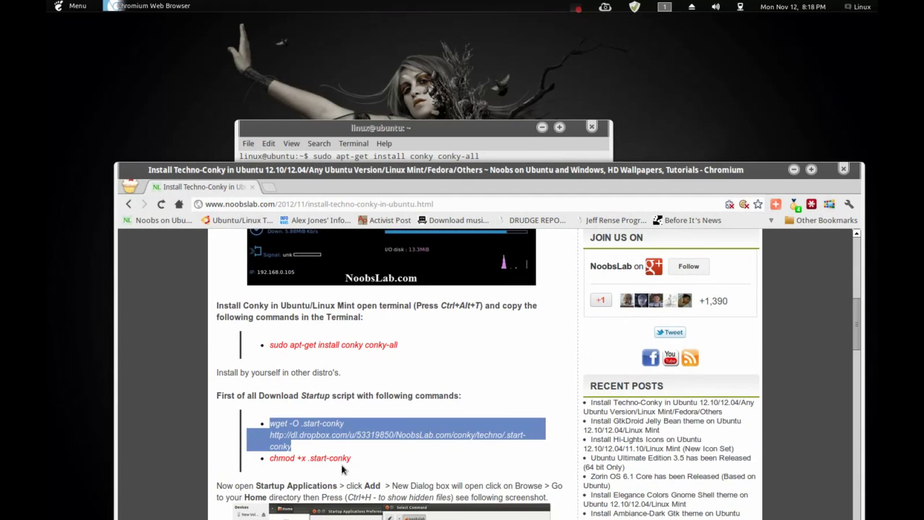
{"action": "left_click_drag", "start_coordinate": [352, 460], "coordinate": [278, 460]}
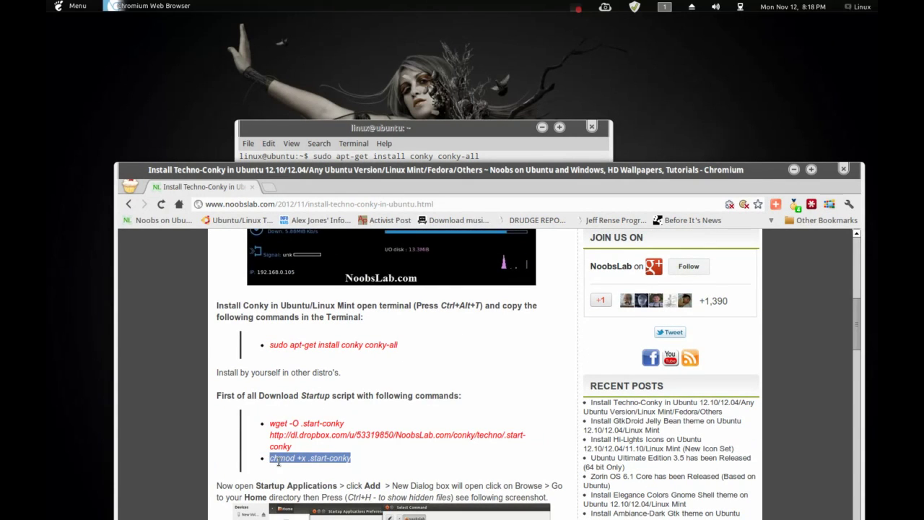
{"action": "right_click", "coordinate": [279, 461]}
{"action": "left_click", "coordinate": [300, 396]}
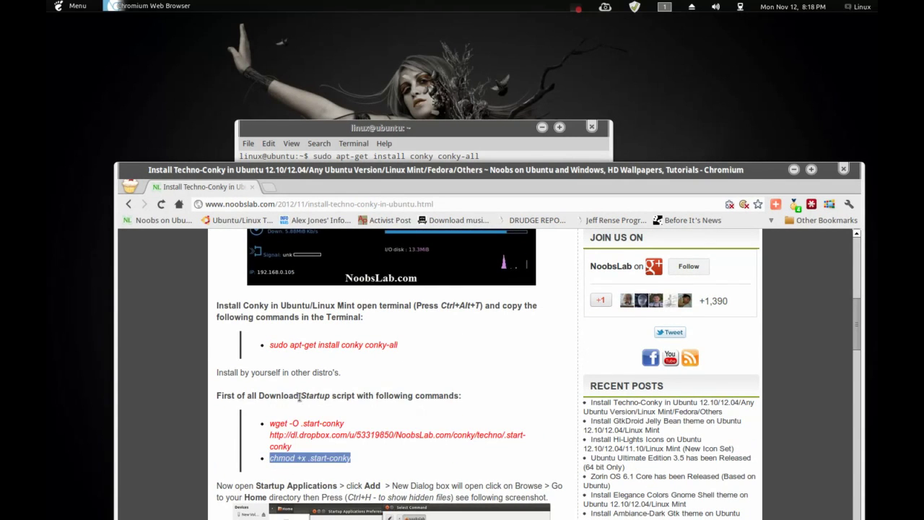
{"action": "left_click", "coordinate": [368, 152]}
{"action": "right_click", "coordinate": [369, 379]}
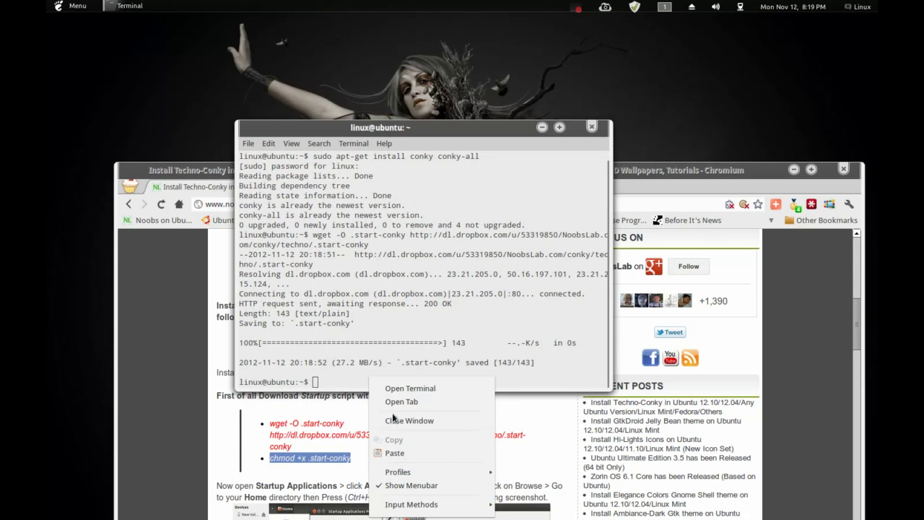
{"action": "left_click", "coordinate": [394, 453]}
{"action": "key", "text": "Return"}
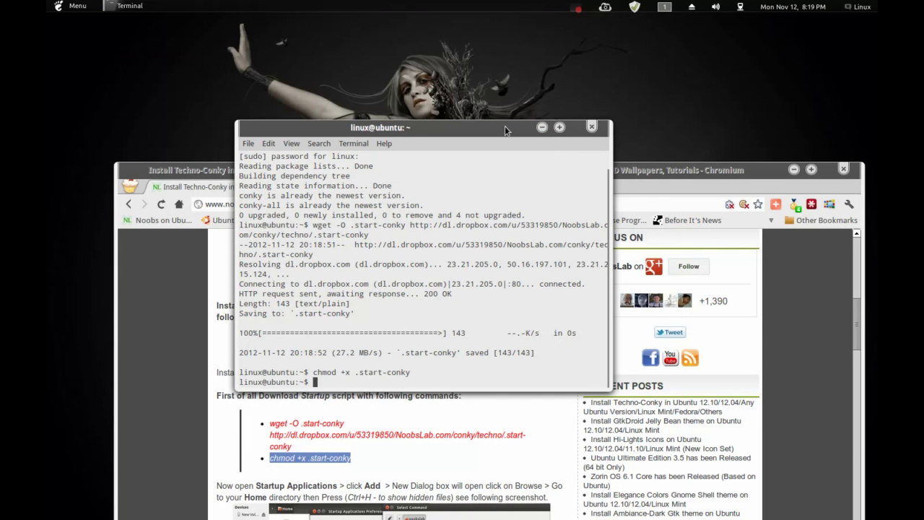
Step: Minimise the browser window and move the terminal window further up on the desktop
{"action": "left_click", "coordinate": [542, 127]}
{"action": "left_click_drag", "start_coordinate": [528, 171], "coordinate": [537, 226]}
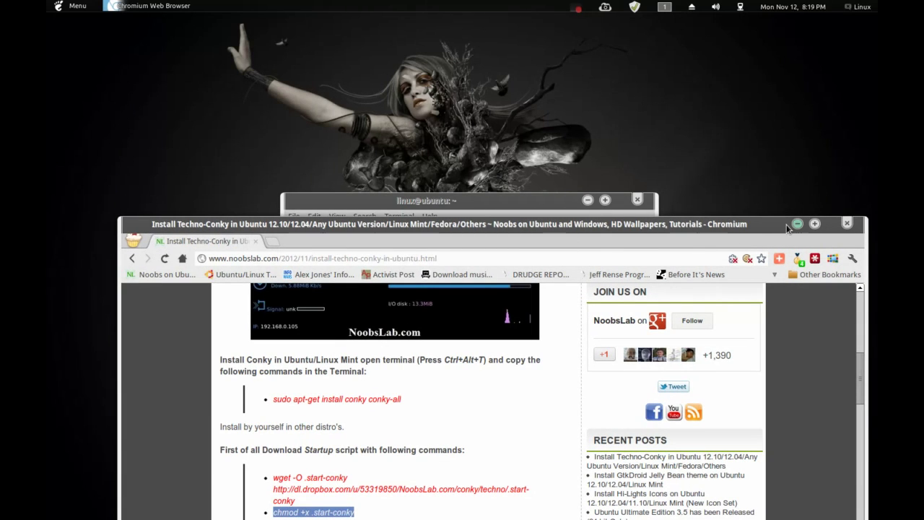
{"action": "left_click_drag", "start_coordinate": [789, 228], "coordinate": [817, 163]}
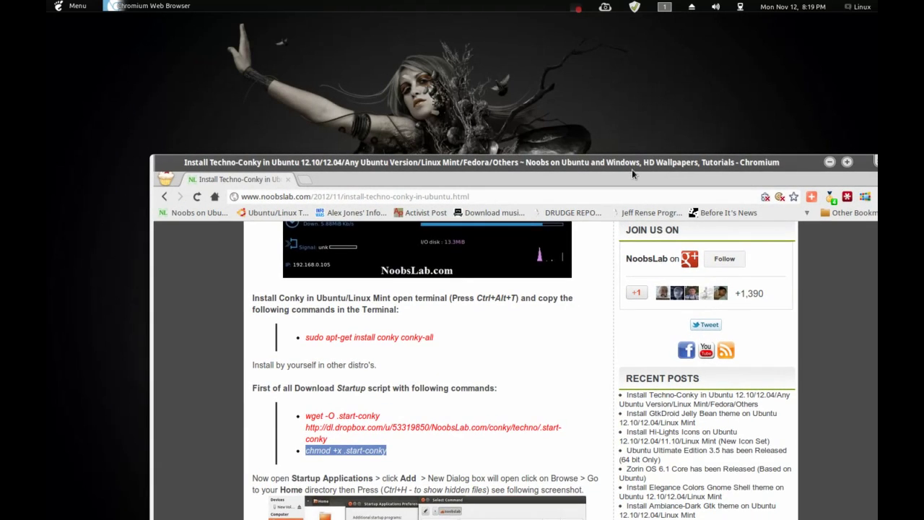
{"action": "left_click", "coordinate": [830, 162]}
{"action": "left_click_drag", "start_coordinate": [610, 190], "coordinate": [602, 108]}
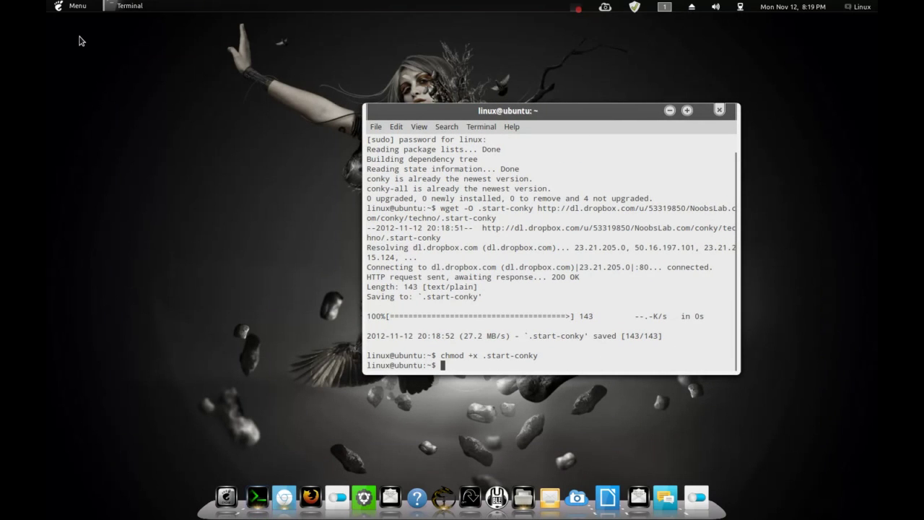
Step: Search the installed applications for "star" and open Startup Applications
{"action": "left_click", "coordinate": [73, 7]}
{"action": "mouse_move", "coordinate": [52, 6]}
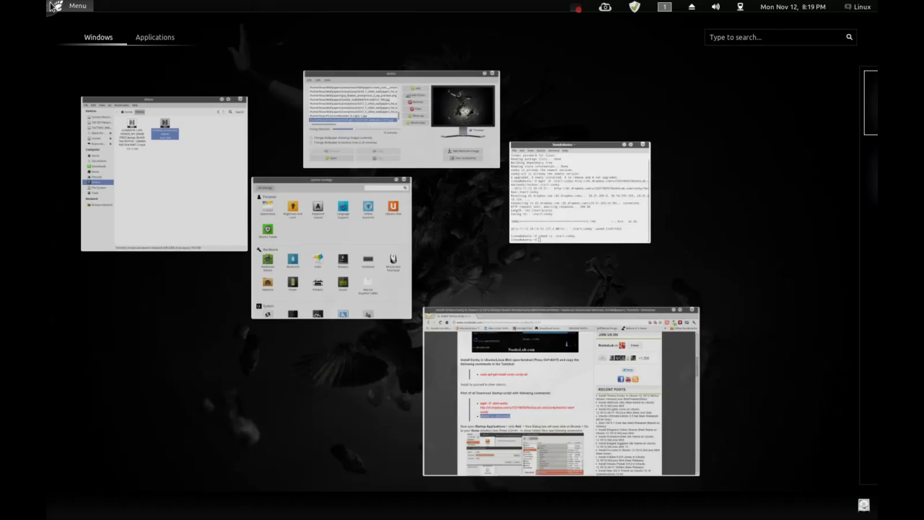
{"action": "left_click", "coordinate": [148, 37]}
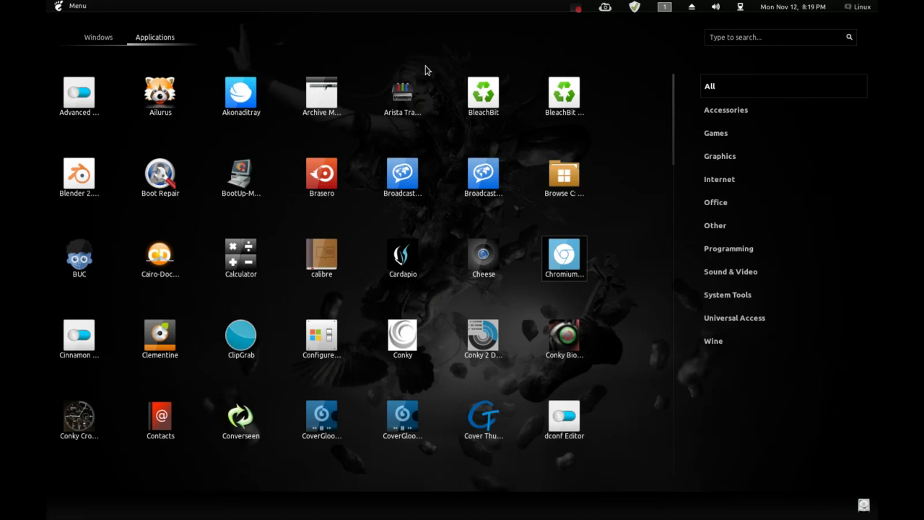
{"action": "left_click", "coordinate": [718, 37]}
{"action": "type", "text": "s"}
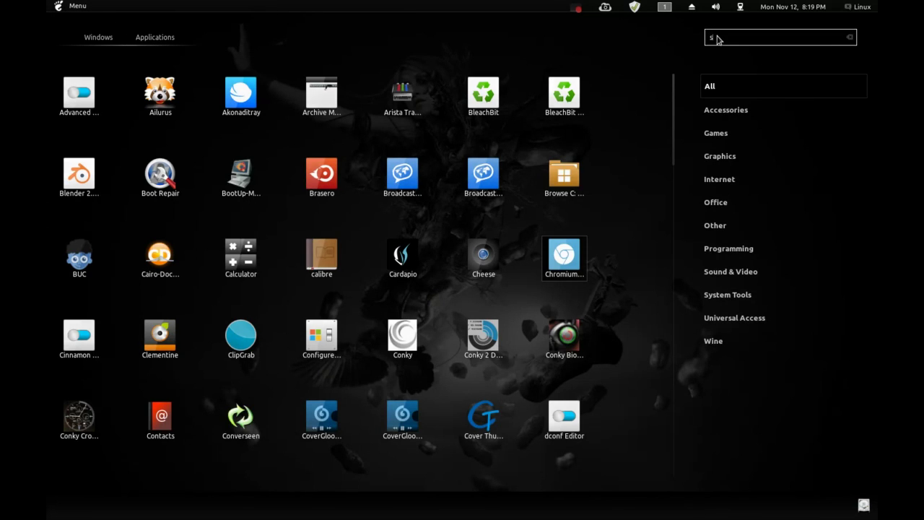
{"action": "type", "text": "tar"}
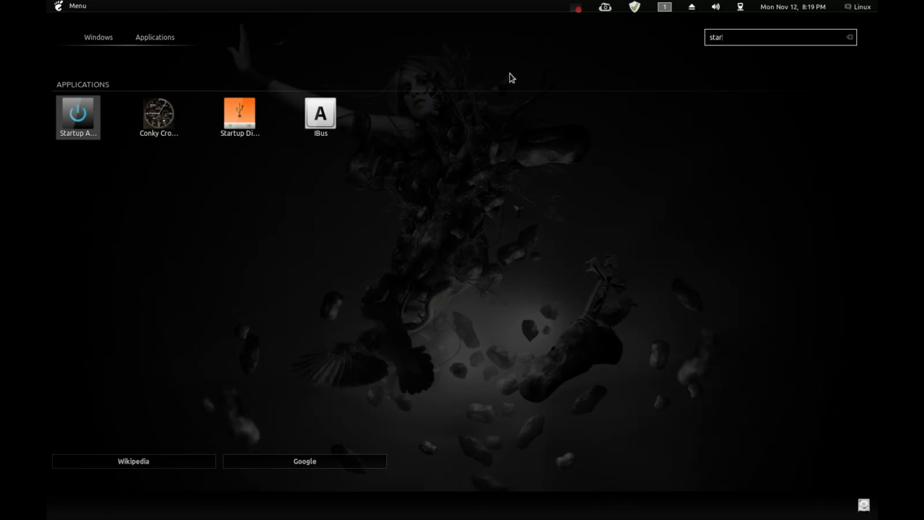
{"action": "left_click", "coordinate": [91, 124]}
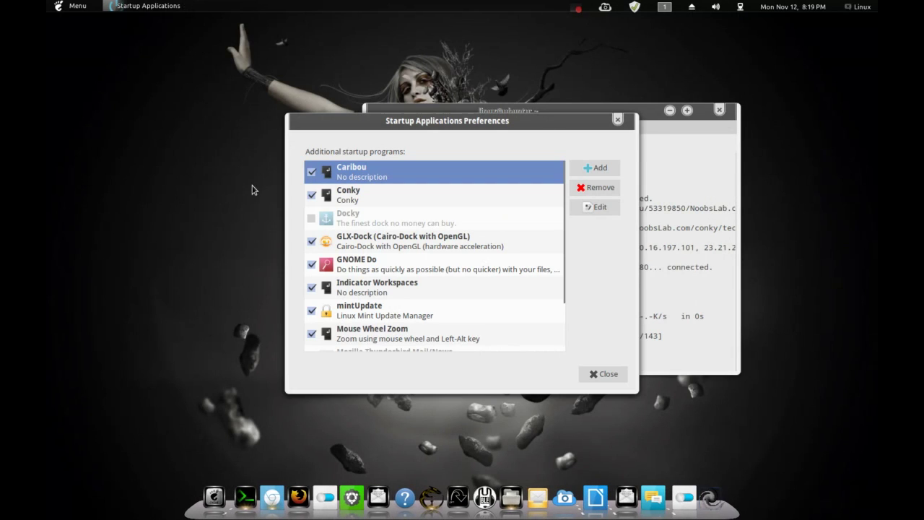
Step: Add a startup program named Conky with the command /home/linux/.start-conky and the comment Conky
{"action": "left_click", "coordinate": [365, 198]}
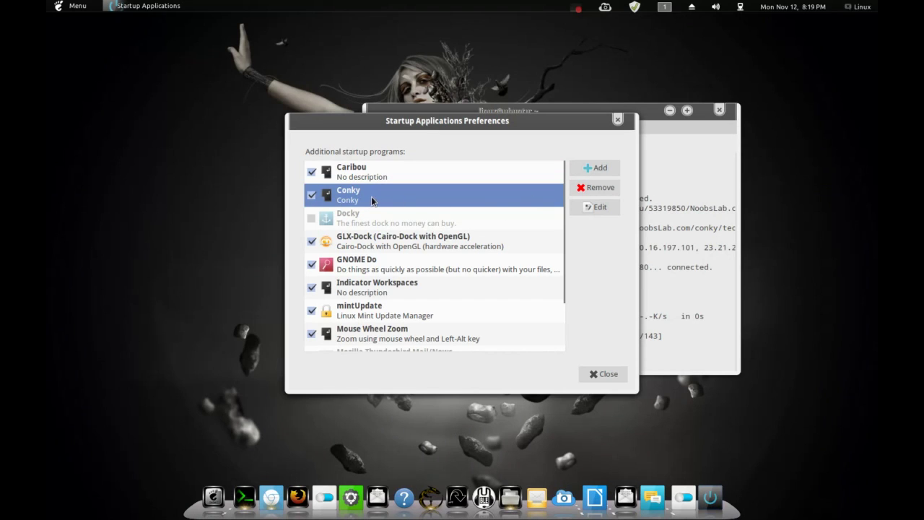
{"action": "left_click", "coordinate": [596, 169]}
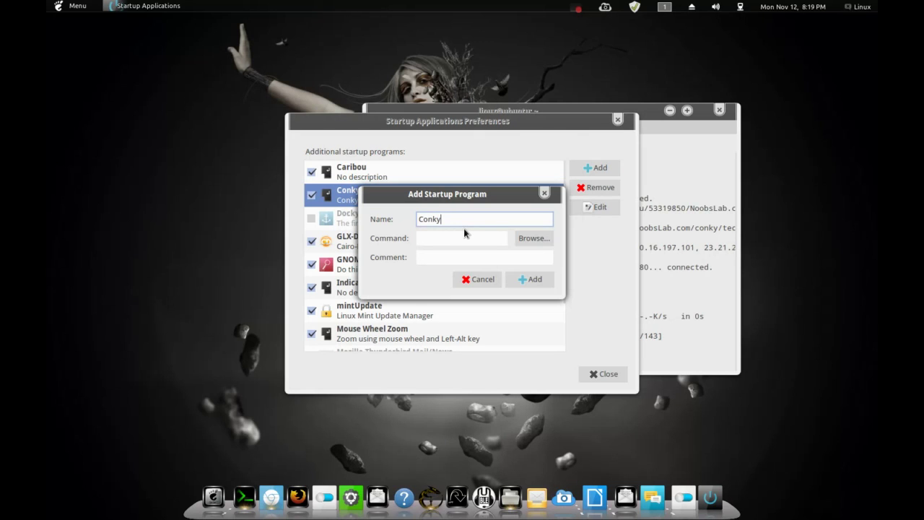
{"action": "left_click", "coordinate": [534, 238]}
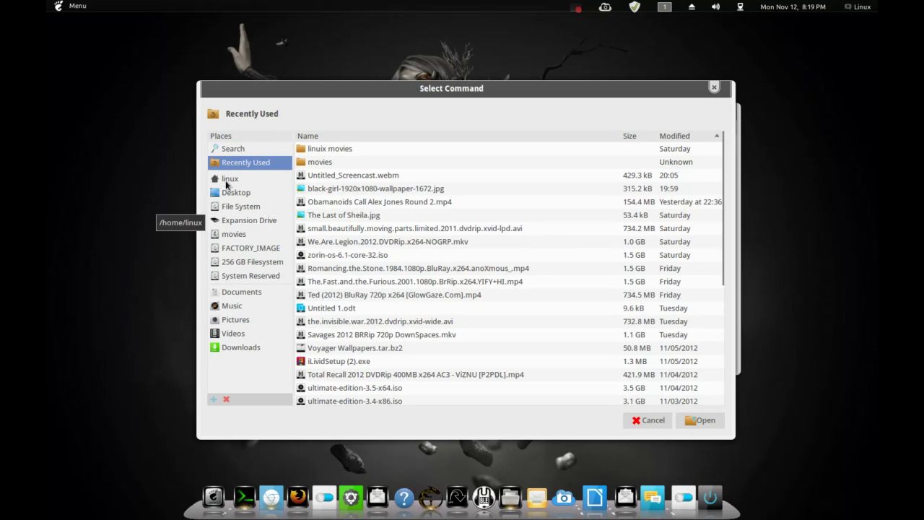
{"action": "left_click", "coordinate": [226, 182]}
{"action": "scroll", "coordinate": [323, 226], "scroll_direction": "down", "scroll_amount": 12}
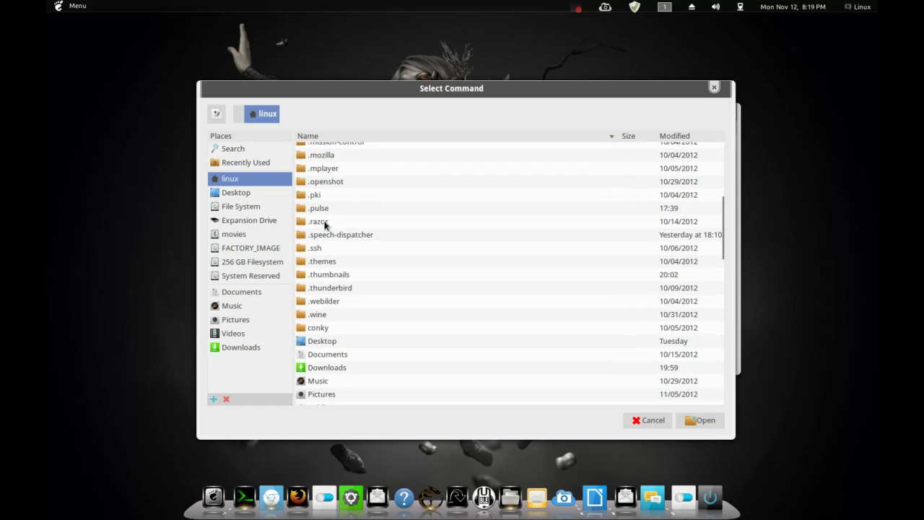
{"action": "scroll", "coordinate": [324, 226], "scroll_direction": "down", "scroll_amount": 6}
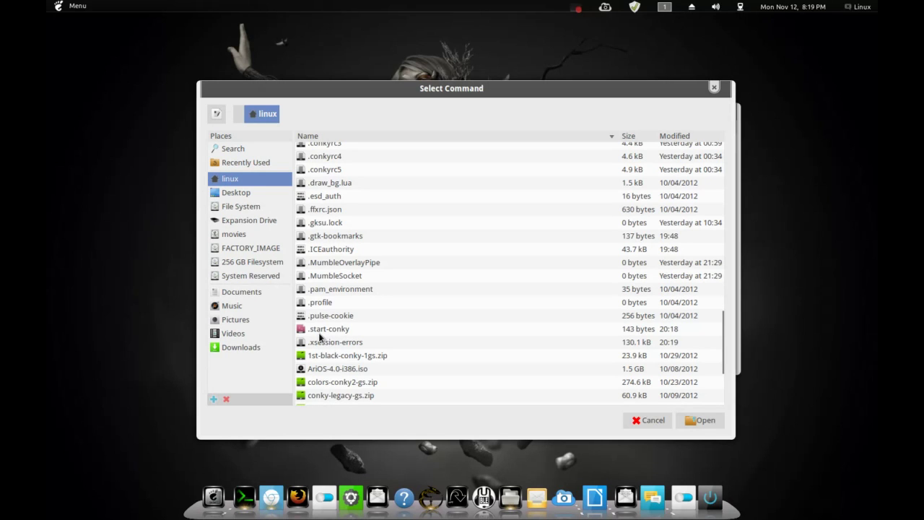
{"action": "double_click", "coordinate": [344, 331]}
{"action": "left_click", "coordinate": [424, 257]}
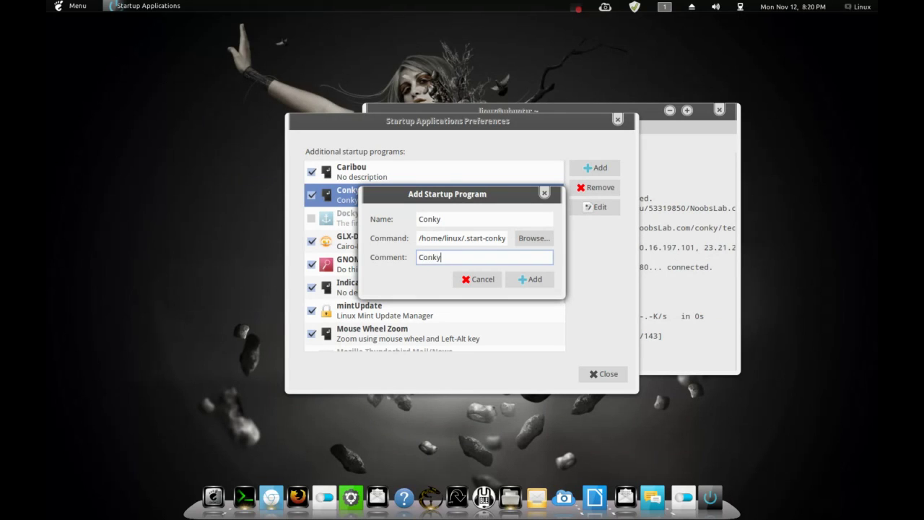
{"action": "left_click", "coordinate": [536, 286]}
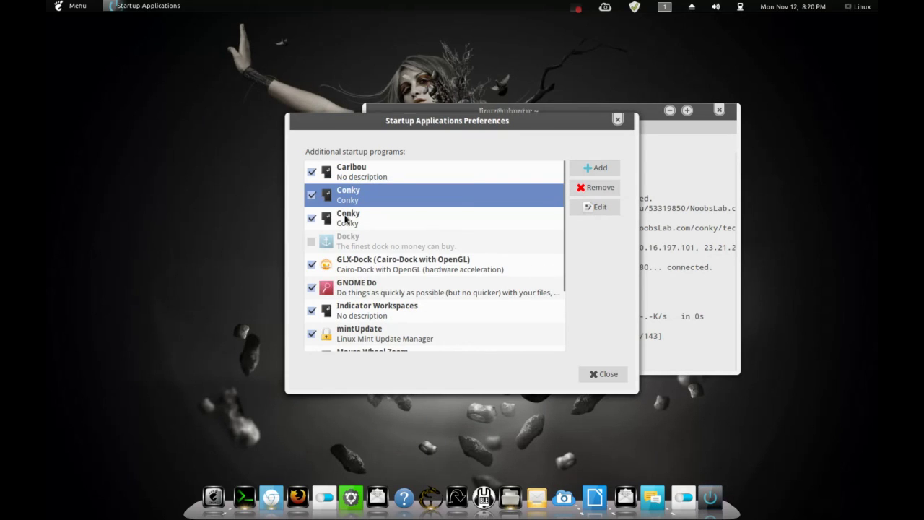
Step: Remove the second Conky entry from the startup programs and close the startup preferences
{"action": "left_click", "coordinate": [345, 219]}
{"action": "left_click", "coordinate": [352, 204]}
{"action": "left_click", "coordinate": [370, 226]}
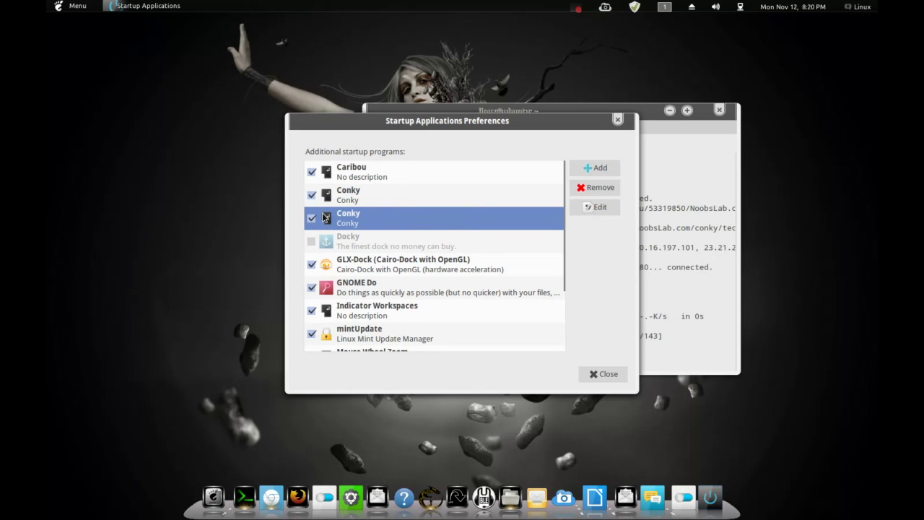
{"action": "left_click", "coordinate": [590, 189]}
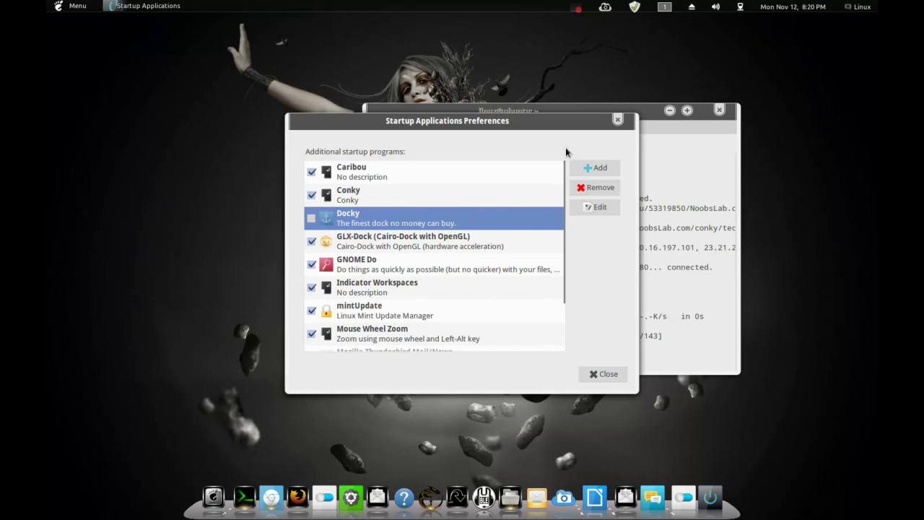
{"action": "left_click", "coordinate": [618, 120]}
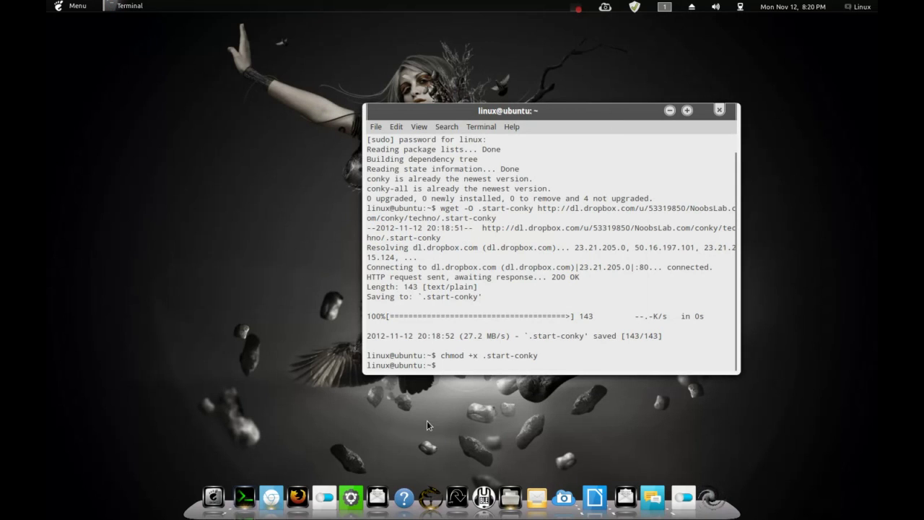
Step: Switch to Chromium and examine the Techno-Conky Black versions for Unity and for Gnome Shell, Cinnamon, with their install commands
{"action": "left_click", "coordinate": [286, 491]}
{"action": "scroll", "coordinate": [351, 355], "scroll_direction": "down", "scroll_amount": 10}
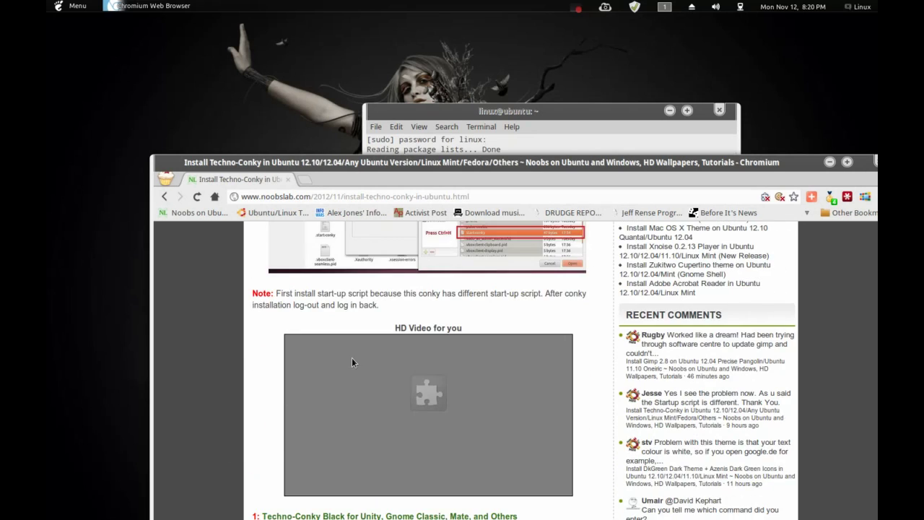
{"action": "scroll", "coordinate": [354, 359], "scroll_direction": "down", "scroll_amount": 6}
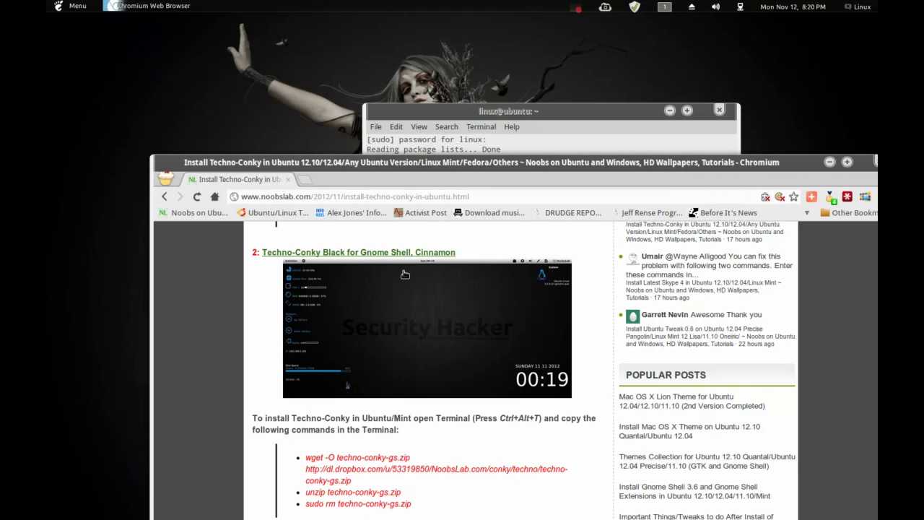
{"action": "scroll", "coordinate": [429, 286], "scroll_direction": "up", "scroll_amount": 5}
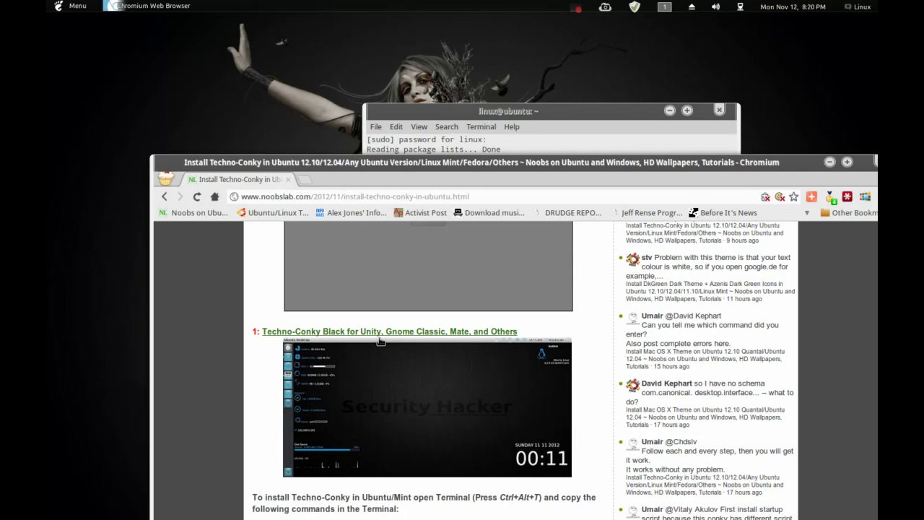
{"action": "scroll", "coordinate": [461, 347], "scroll_direction": "down", "scroll_amount": 9}
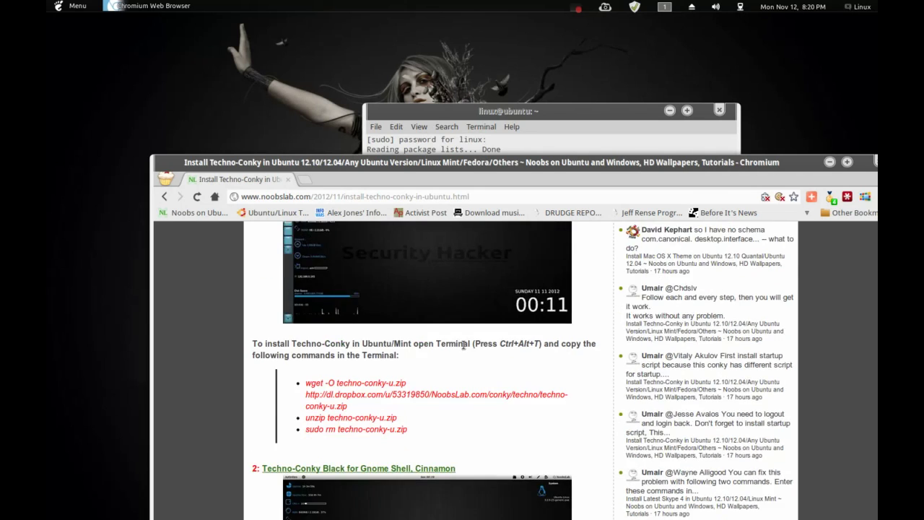
{"action": "scroll", "coordinate": [421, 310], "scroll_direction": "down", "scroll_amount": 3}
{"action": "scroll", "coordinate": [421, 311], "scroll_direction": "up", "scroll_amount": 4}
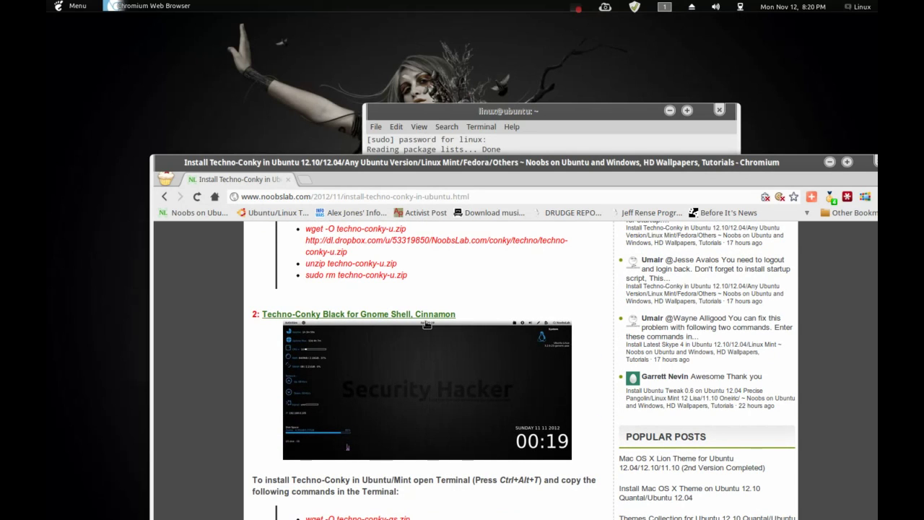
{"action": "scroll", "coordinate": [427, 324], "scroll_direction": "up", "scroll_amount": 3}
{"action": "scroll", "coordinate": [419, 388], "scroll_direction": "down", "scroll_amount": 3}
{"action": "scroll", "coordinate": [419, 384], "scroll_direction": "up", "scroll_amount": 4}
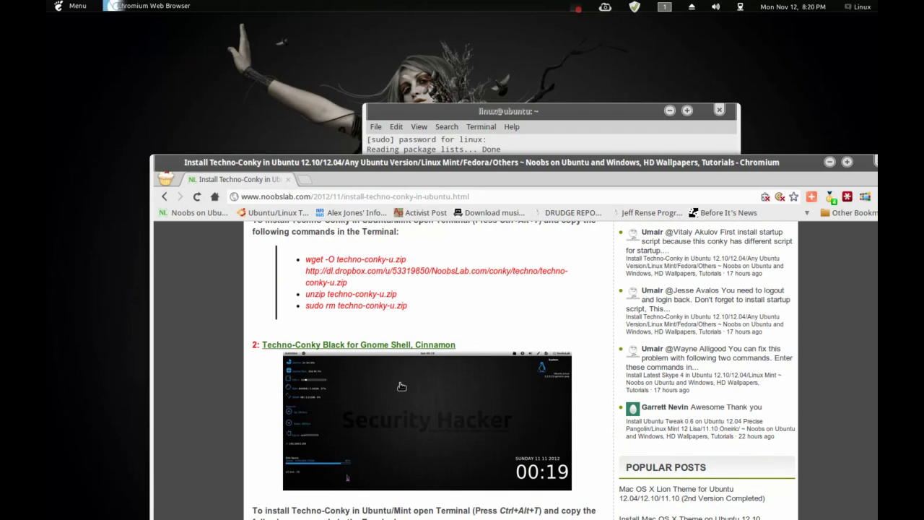
{"action": "scroll", "coordinate": [383, 402], "scroll_direction": "down", "scroll_amount": 5}
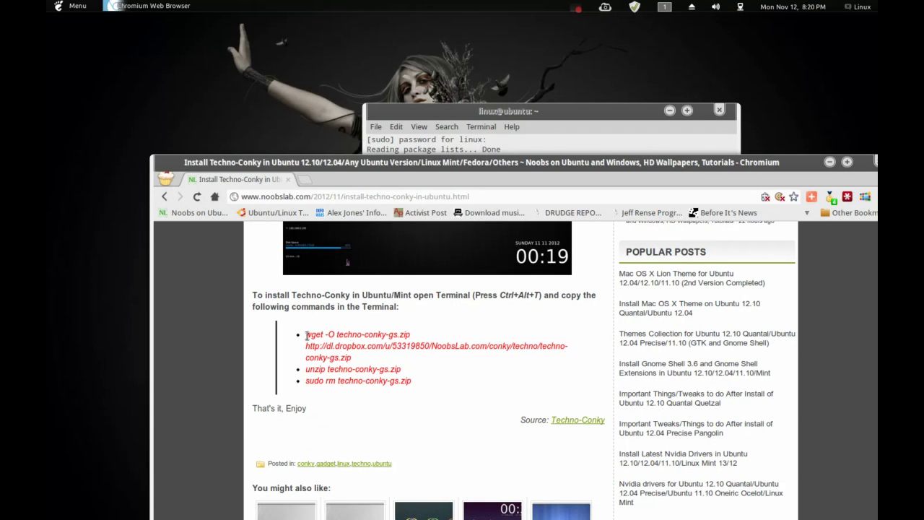
Step: Copy the wget -O techno-conky-gs.zip download command of the Gnome Shell, Cinnamon version from the web page and run it in the terminal
{"action": "left_click_drag", "start_coordinate": [306, 335], "coordinate": [386, 356]}
{"action": "right_click", "coordinate": [372, 339]}
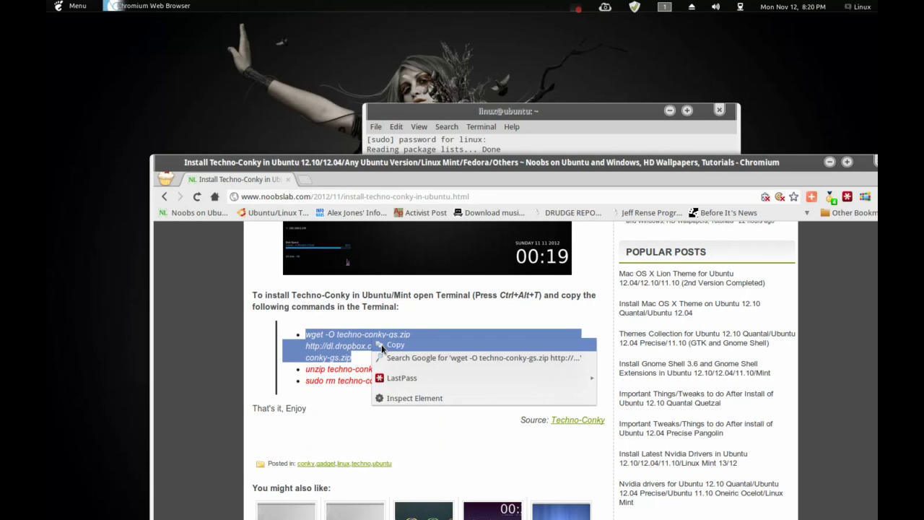
{"action": "left_click", "coordinate": [385, 345]}
{"action": "left_click", "coordinate": [489, 127]}
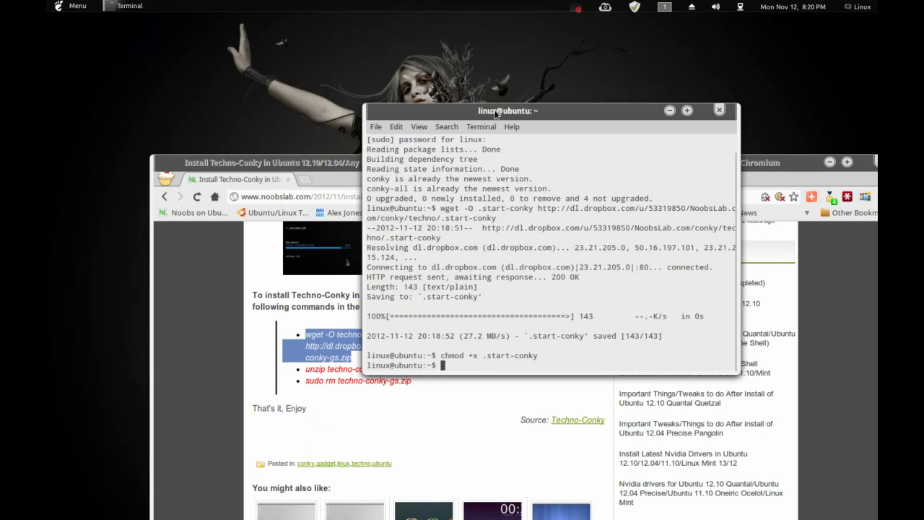
{"action": "right_click", "coordinate": [461, 374]}
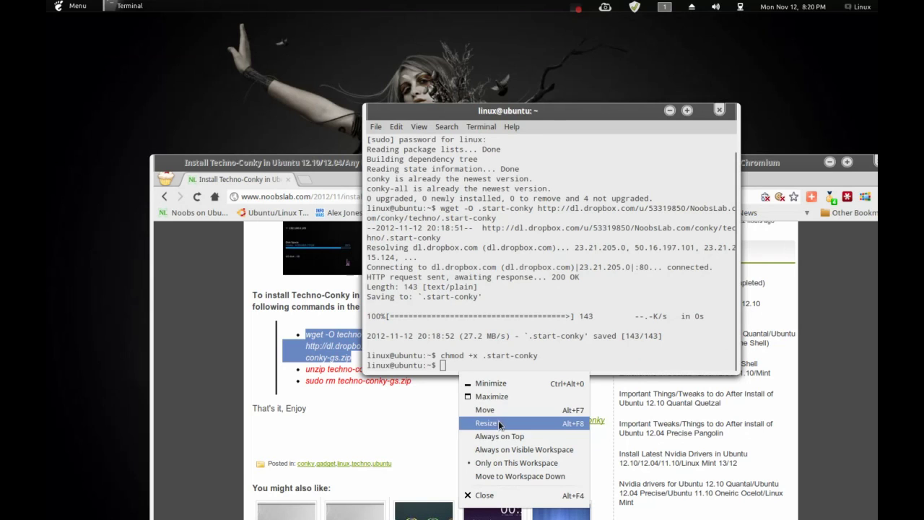
{"action": "left_click", "coordinate": [314, 351]}
{"action": "right_click", "coordinate": [312, 350]}
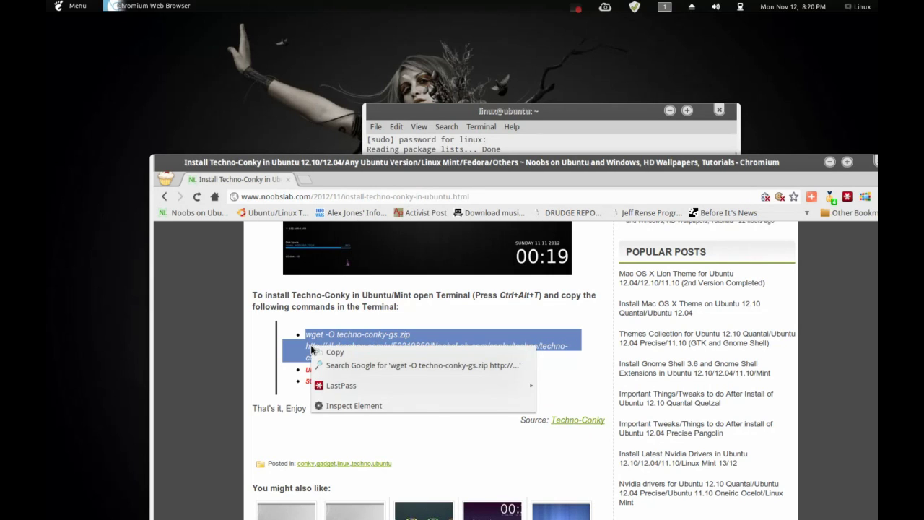
{"action": "left_click", "coordinate": [315, 353]}
{"action": "left_click", "coordinate": [479, 119]}
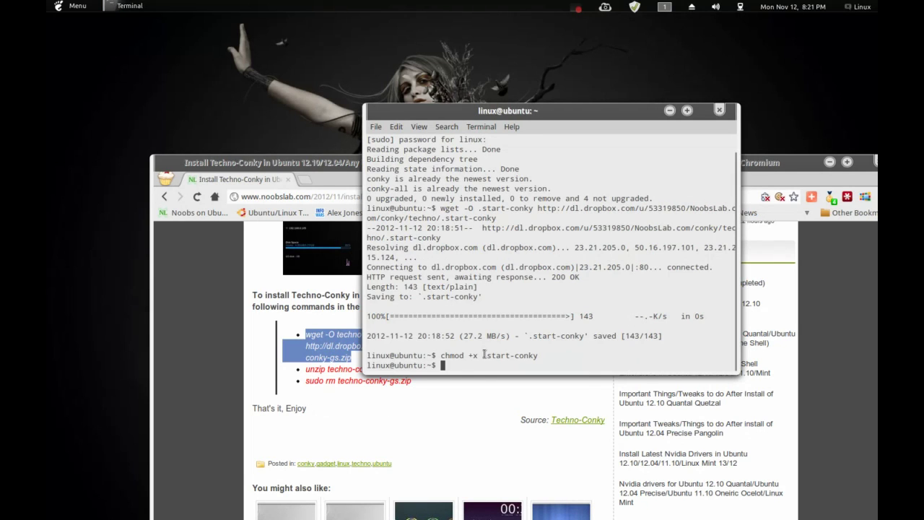
{"action": "right_click", "coordinate": [467, 362]}
{"action": "left_click", "coordinate": [499, 433]}
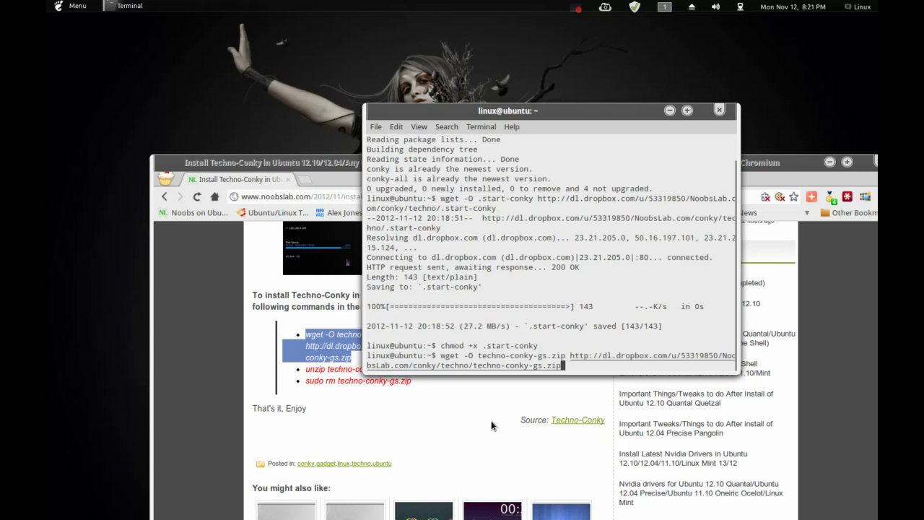
{"action": "key", "text": "Return"}
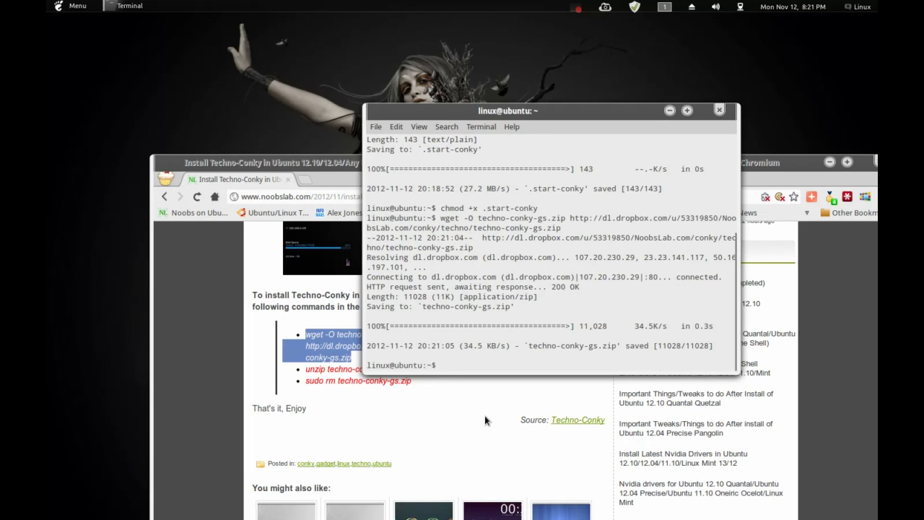
Step: Copy unzip techno-conky-gs.zip from the web page and run it in the terminal
{"action": "left_click", "coordinate": [296, 368]}
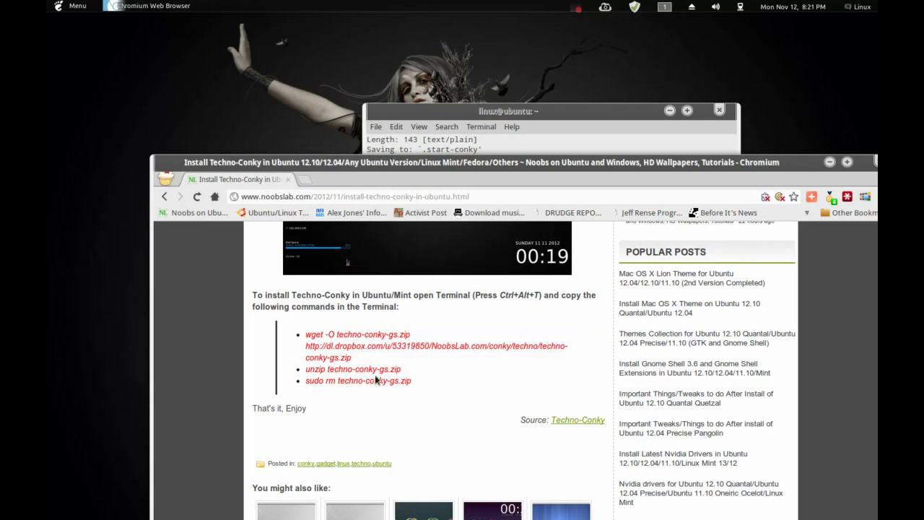
{"action": "left_click_drag", "start_coordinate": [403, 369], "coordinate": [307, 369]}
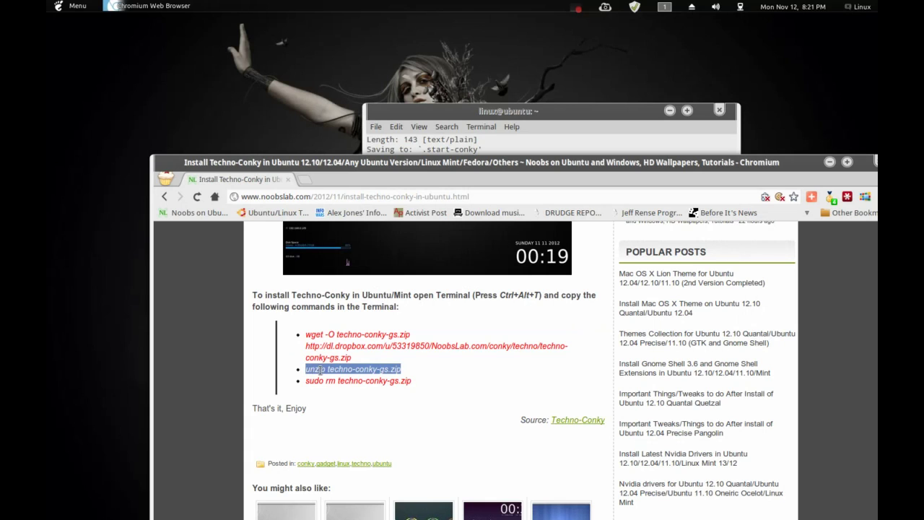
{"action": "right_click", "coordinate": [321, 369]}
{"action": "left_click", "coordinate": [333, 375]}
{"action": "left_click", "coordinate": [479, 113]}
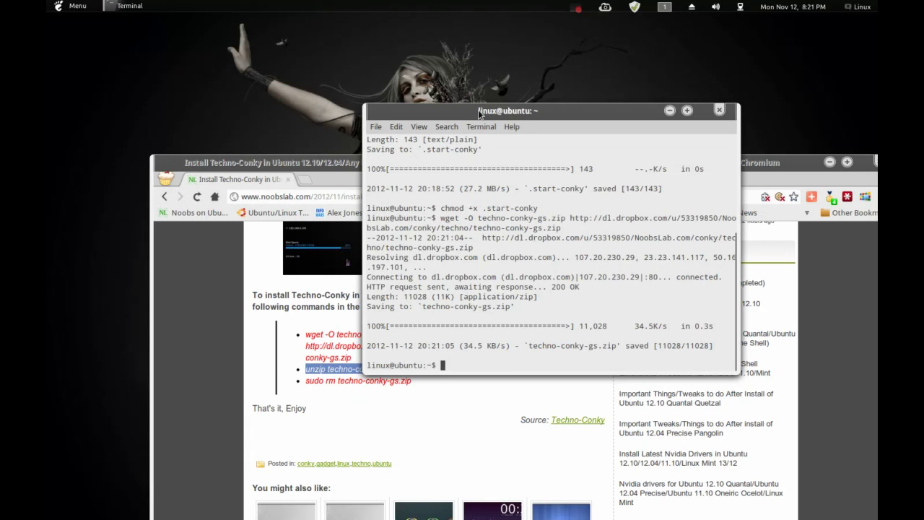
{"action": "right_click", "coordinate": [457, 362]}
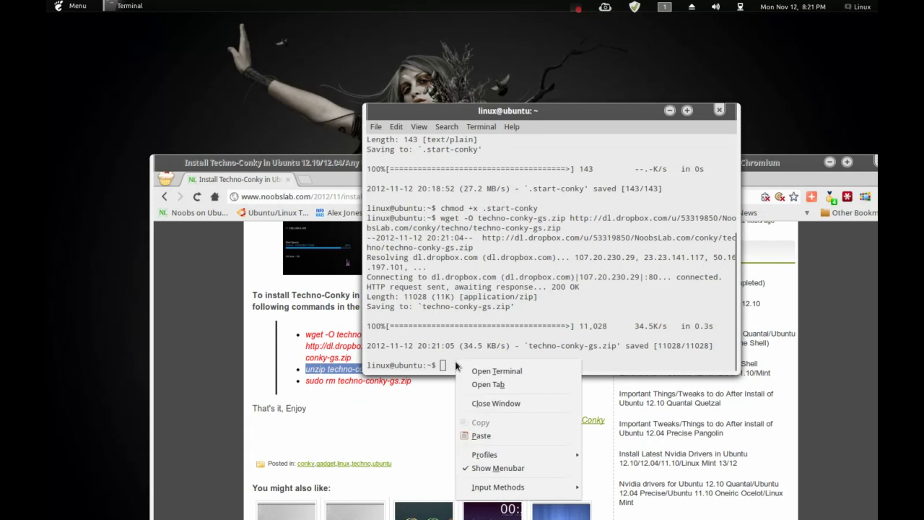
{"action": "left_click", "coordinate": [477, 435]}
{"action": "key", "text": "Return"}
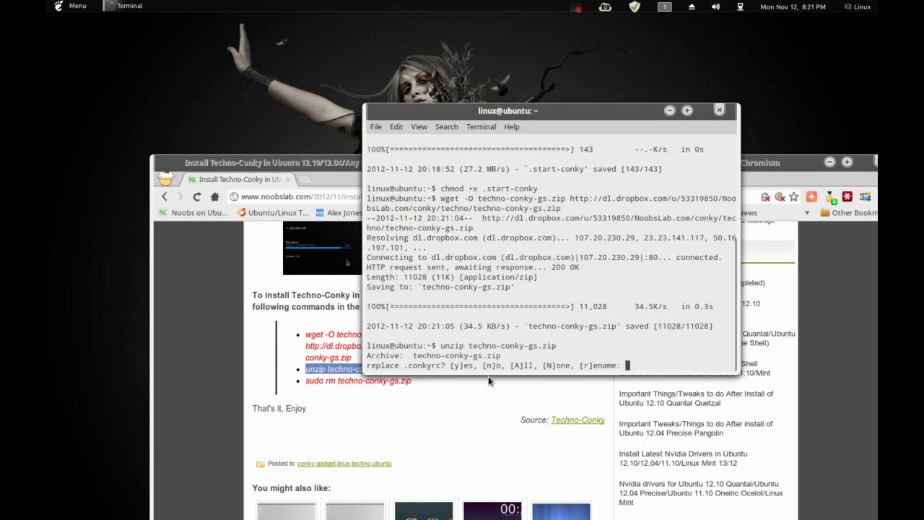
Step: Answer y to replace each of the existing files .conkyrc, .conkyrc2, .conkyrc3, .conkyrc4 and .conkyrc5 with the extracted versions
{"action": "type", "text": "y"}
{"action": "key", "text": "Return"}
{"action": "type", "text": "y"}
{"action": "key", "text": "Return"}
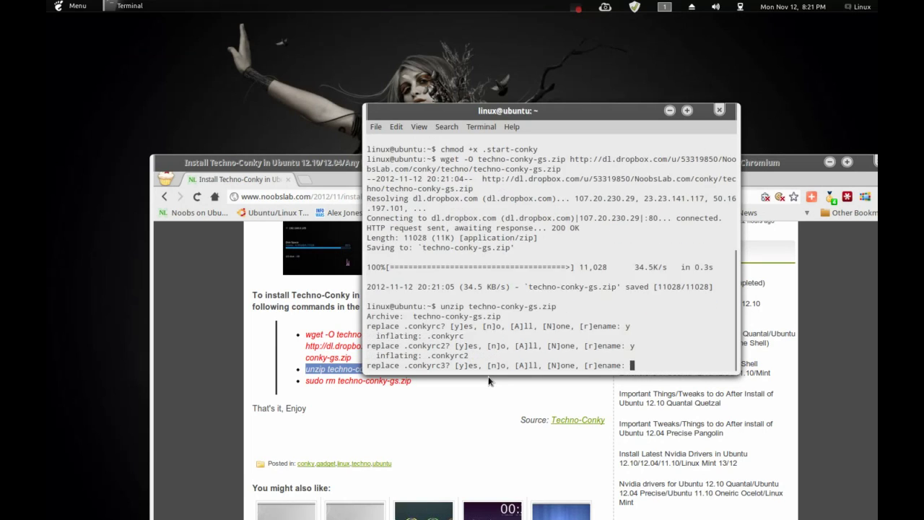
{"action": "type", "text": "y"}
{"action": "key", "text": "Return"}
{"action": "type", "text": "y"}
{"action": "key", "text": "Return"}
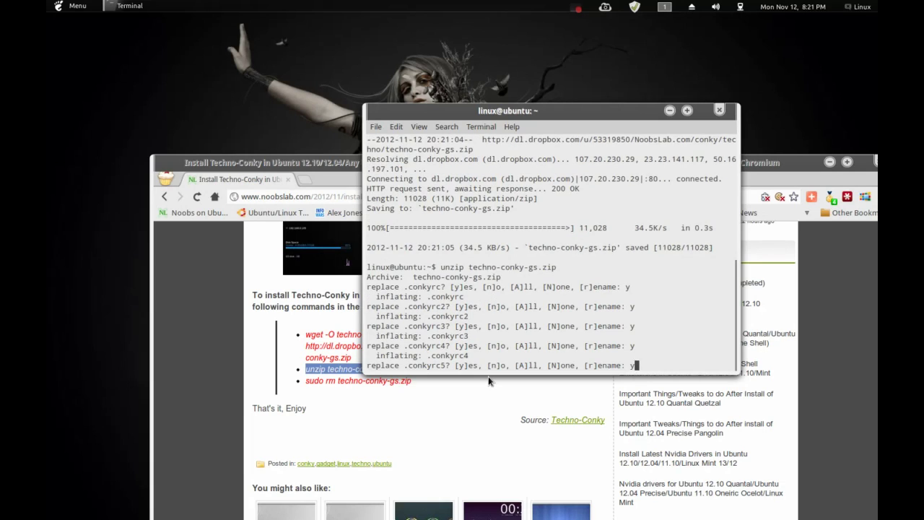
{"action": "type", "text": "y"}
{"action": "key", "text": "Return"}
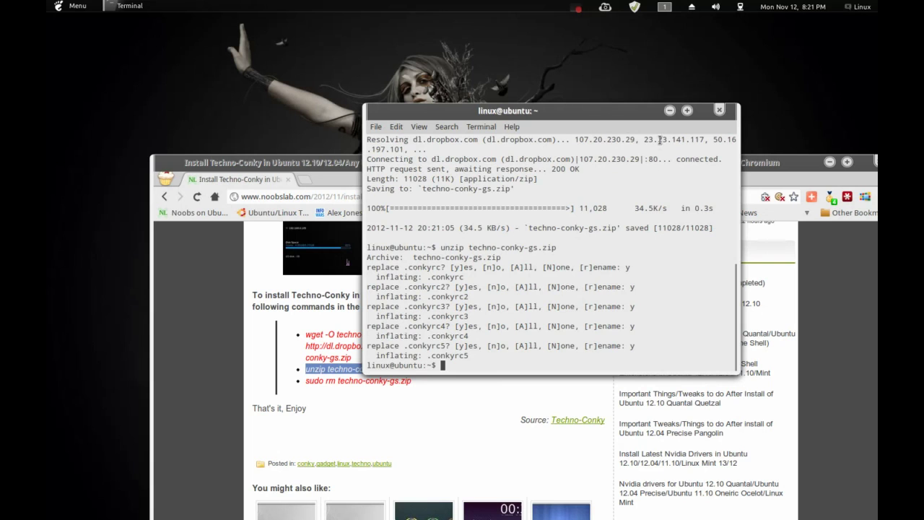
Step: Minimise the terminal window and go back to the beginning of the Techno-Conky article
{"action": "left_click_drag", "start_coordinate": [620, 114], "coordinate": [521, 144]}
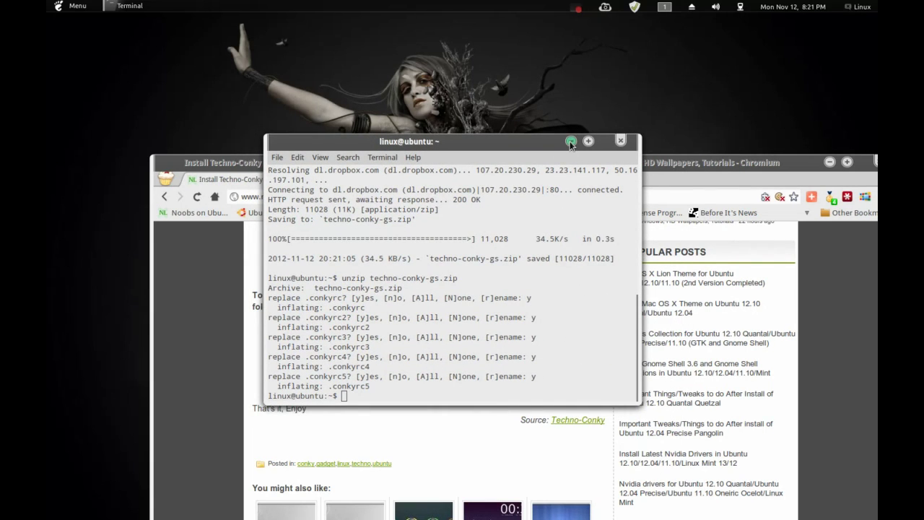
{"action": "left_click", "coordinate": [571, 142]}
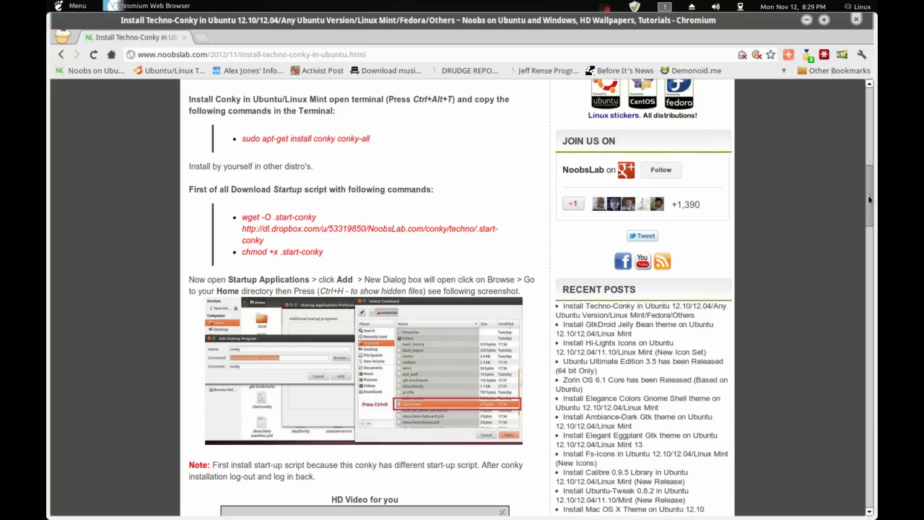
{"action": "scroll", "coordinate": [519, 320], "scroll_direction": "up", "scroll_amount": 3}
{"action": "scroll", "coordinate": [518, 321], "scroll_direction": "up", "scroll_amount": 2}
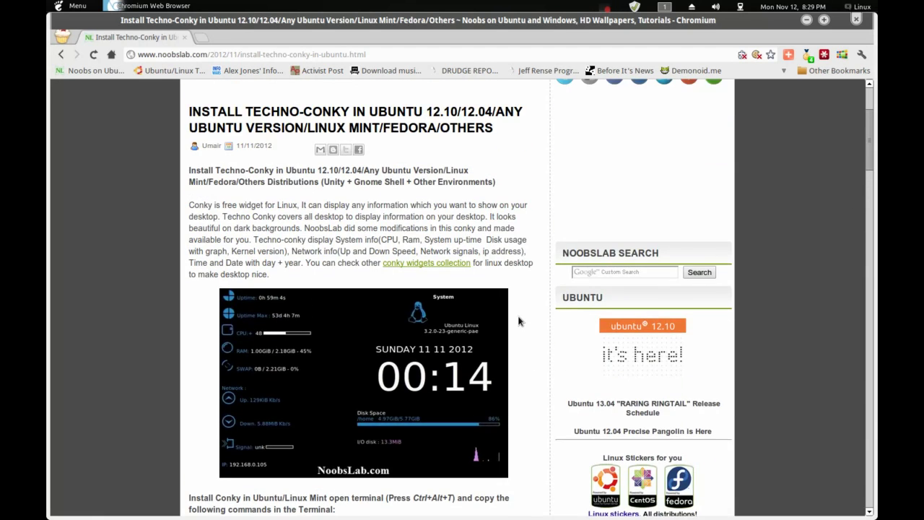
Step: Review the article's instructions for installing conky, downloading the start-up script and adding it to Startup Applications
{"action": "scroll", "coordinate": [519, 321], "scroll_direction": "down", "scroll_amount": 4}
{"action": "scroll", "coordinate": [519, 321], "scroll_direction": "up", "scroll_amount": 2}
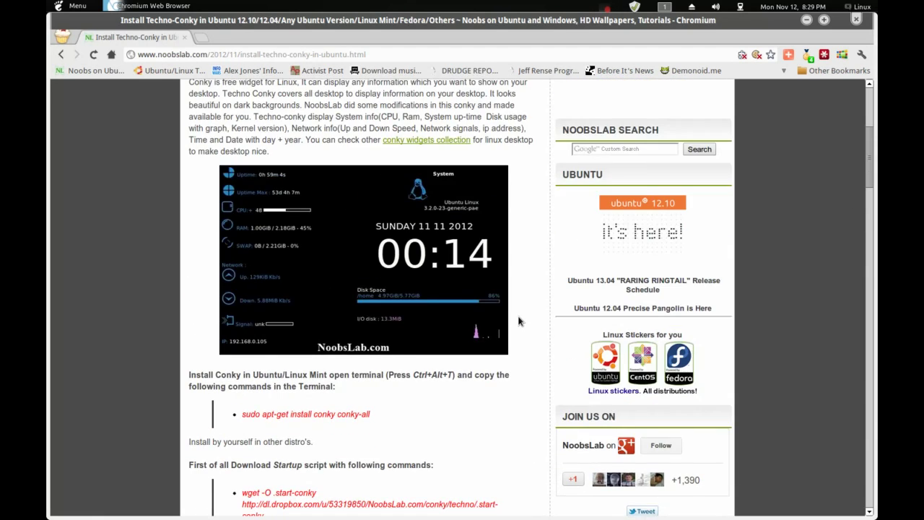
{"action": "scroll", "coordinate": [519, 320], "scroll_direction": "down", "scroll_amount": 2}
{"action": "scroll", "coordinate": [518, 321], "scroll_direction": "down", "scroll_amount": 1}
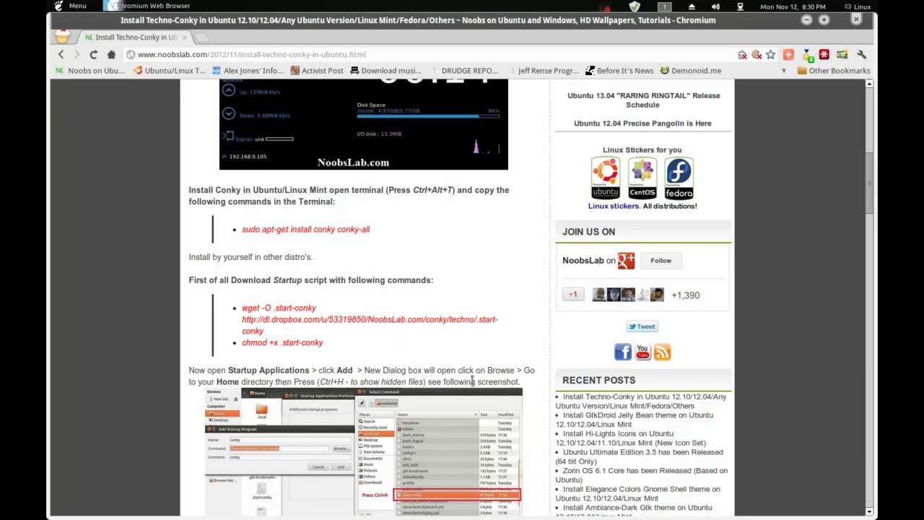
{"action": "scroll", "coordinate": [467, 381], "scroll_direction": "down", "scroll_amount": 2}
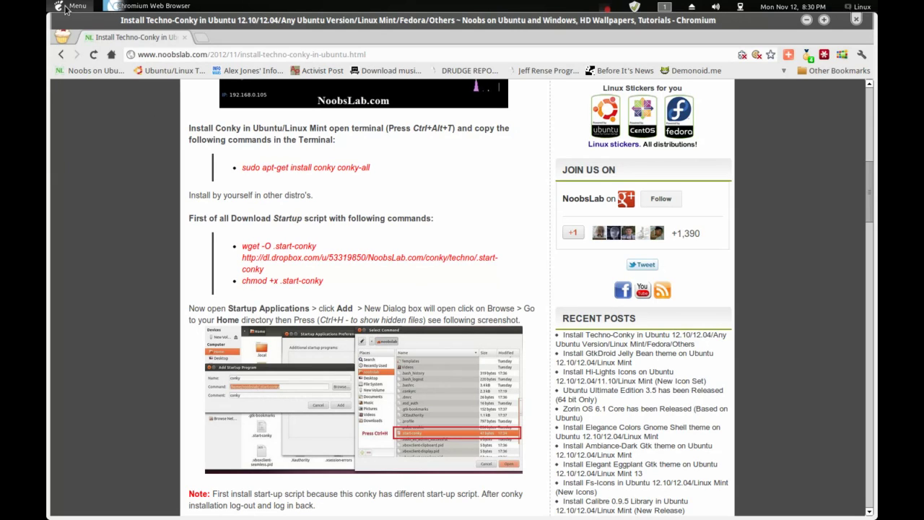
Step: Switch to the Files file manager, go to the Home folder and look through its visible contents
{"action": "mouse_move", "coordinate": [447, 514]}
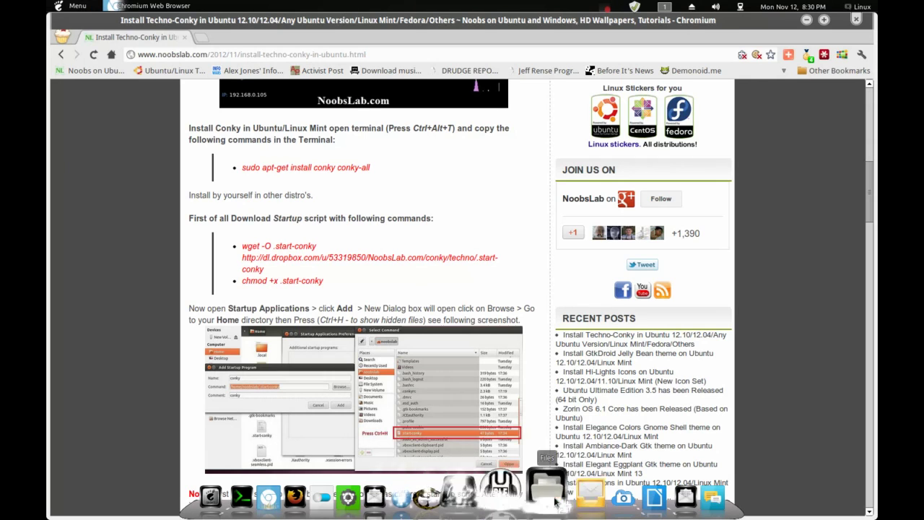
{"action": "left_click", "coordinate": [534, 494]}
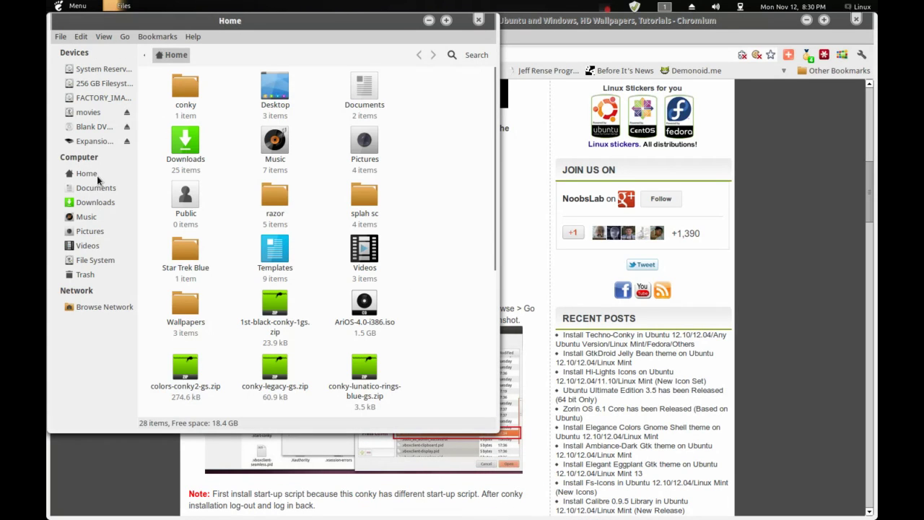
{"action": "left_click", "coordinate": [88, 175]}
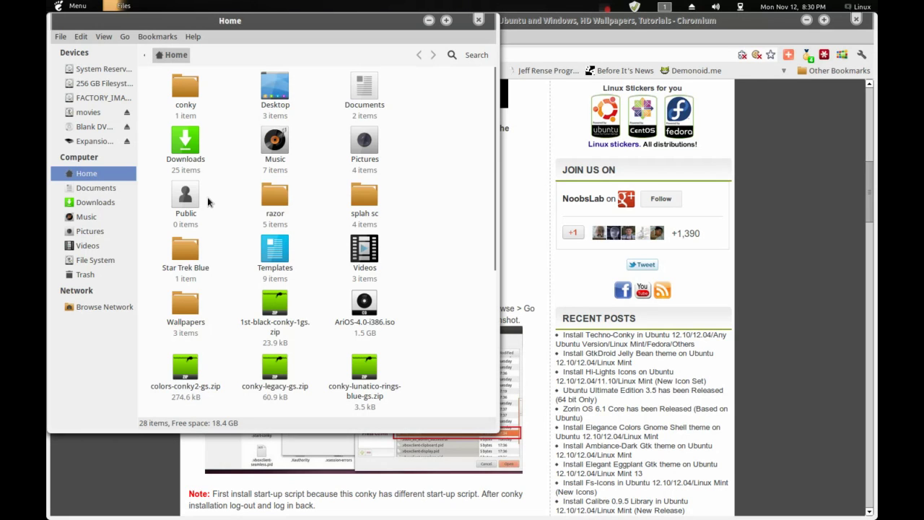
{"action": "scroll", "coordinate": [217, 210], "scroll_direction": "down", "scroll_amount": 3}
{"action": "scroll", "coordinate": [390, 217], "scroll_direction": "up", "scroll_amount": 3}
{"action": "scroll", "coordinate": [378, 250], "scroll_direction": "down", "scroll_amount": 5}
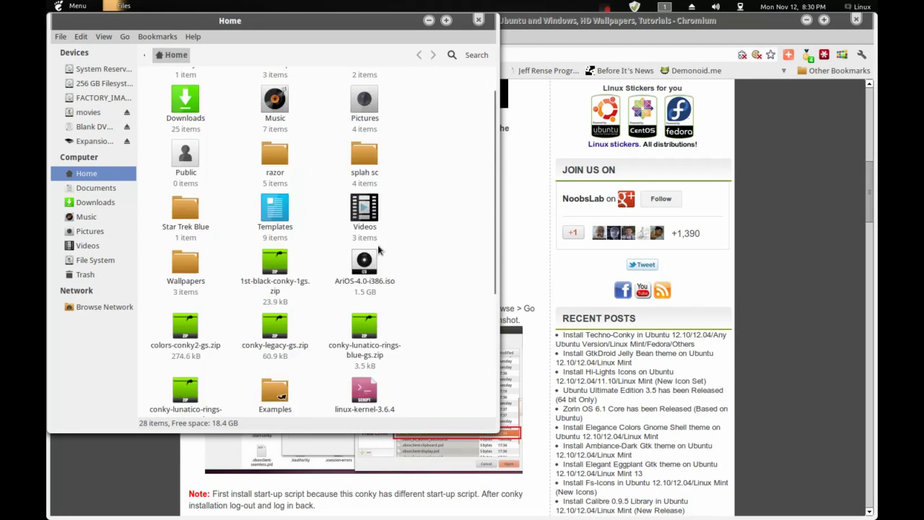
{"action": "scroll", "coordinate": [379, 248], "scroll_direction": "up", "scroll_amount": 4}
{"action": "scroll", "coordinate": [378, 247], "scroll_direction": "down", "scroll_amount": 3}
{"action": "scroll", "coordinate": [377, 247], "scroll_direction": "down", "scroll_amount": 1}
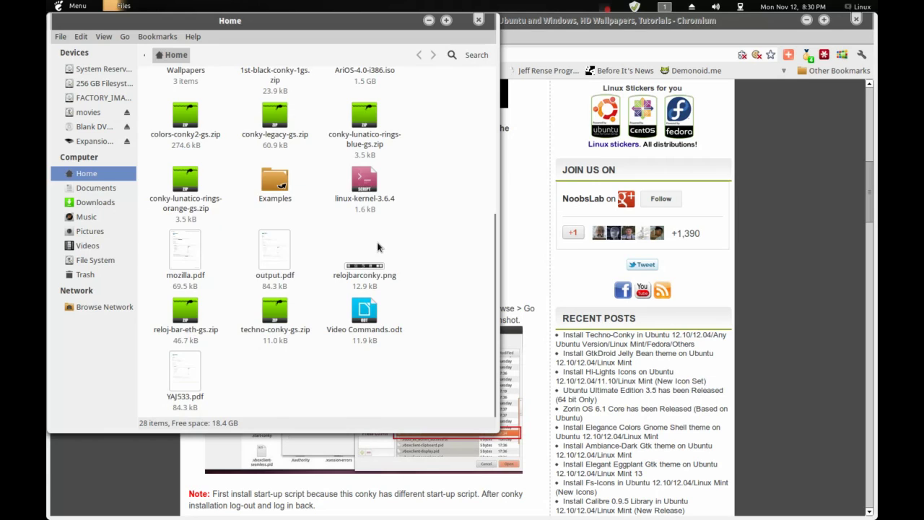
{"action": "scroll", "coordinate": [377, 247], "scroll_direction": "up", "scroll_amount": 5}
{"action": "scroll", "coordinate": [377, 247], "scroll_direction": "down", "scroll_amount": 5}
{"action": "scroll", "coordinate": [377, 247], "scroll_direction": "up", "scroll_amount": 1}
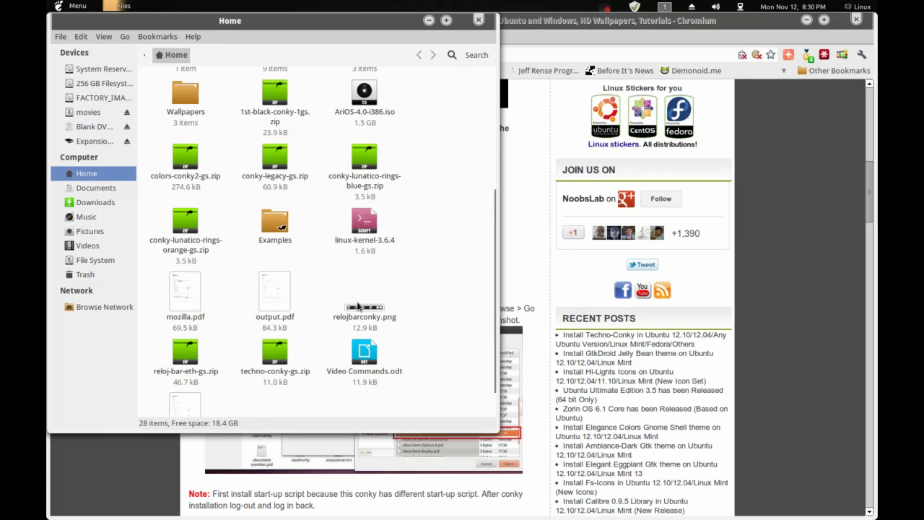
{"action": "scroll", "coordinate": [328, 210], "scroll_direction": "up", "scroll_amount": 4}
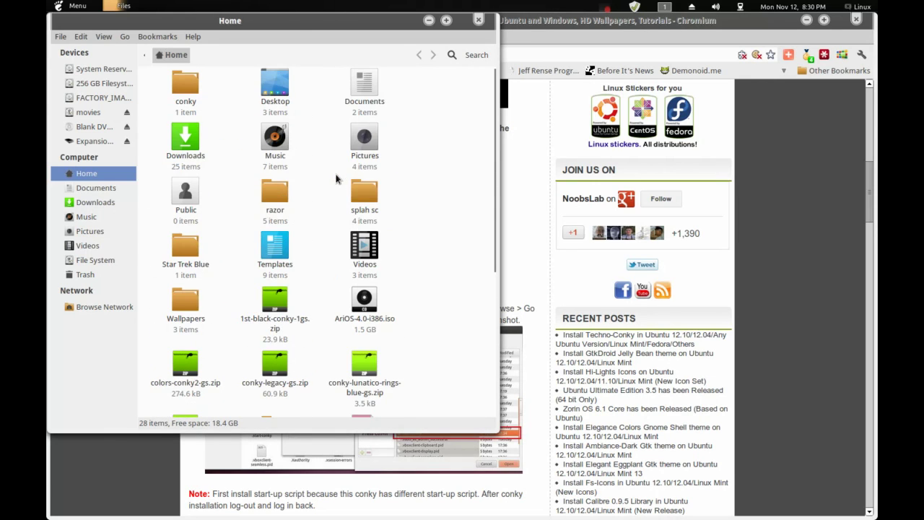
Step: Maximise the Home folder window, show the hidden files and look for the .conkyrc files and the .start-conky script
{"action": "left_click", "coordinate": [446, 20]}
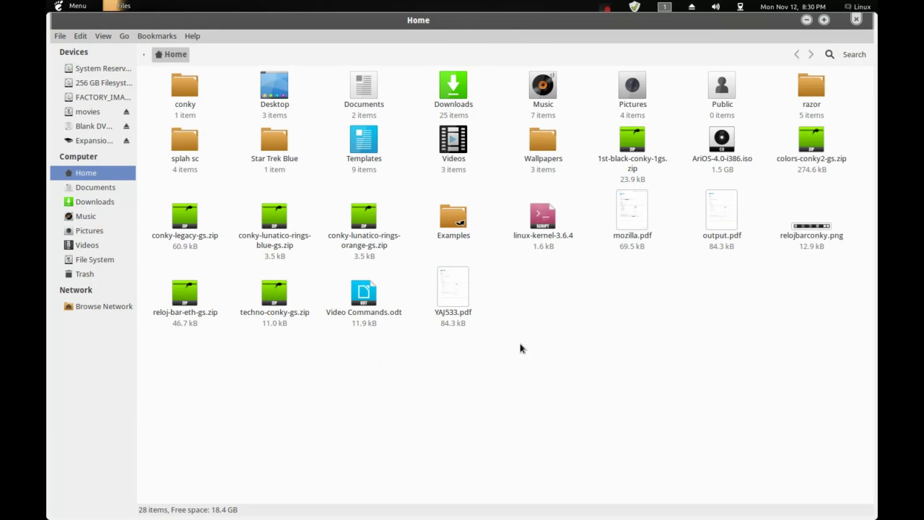
{"action": "key", "text": "ctrl+h"}
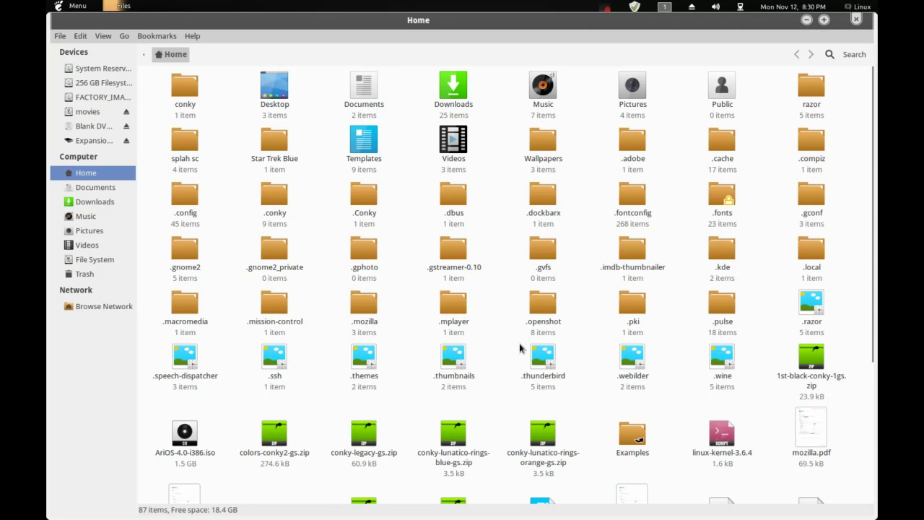
{"action": "scroll", "coordinate": [545, 333], "scroll_direction": "down", "scroll_amount": 5}
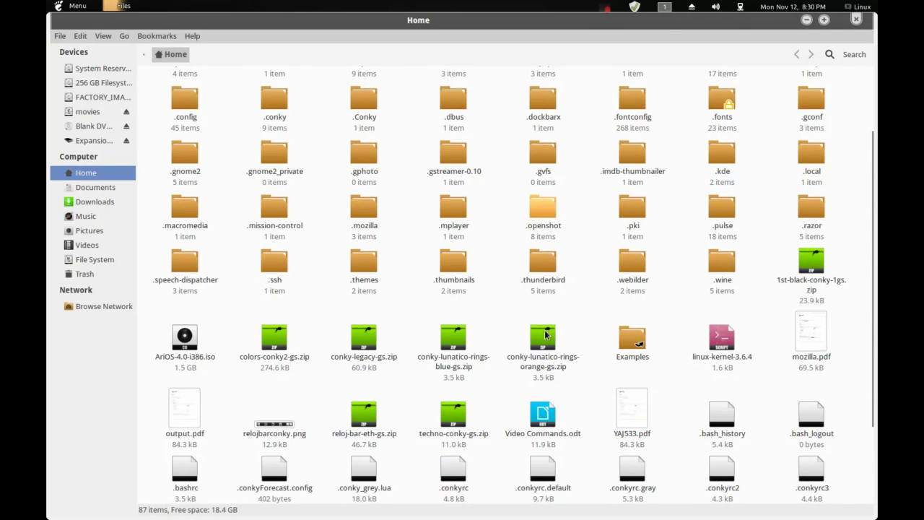
{"action": "scroll", "coordinate": [546, 334], "scroll_direction": "down", "scroll_amount": 1}
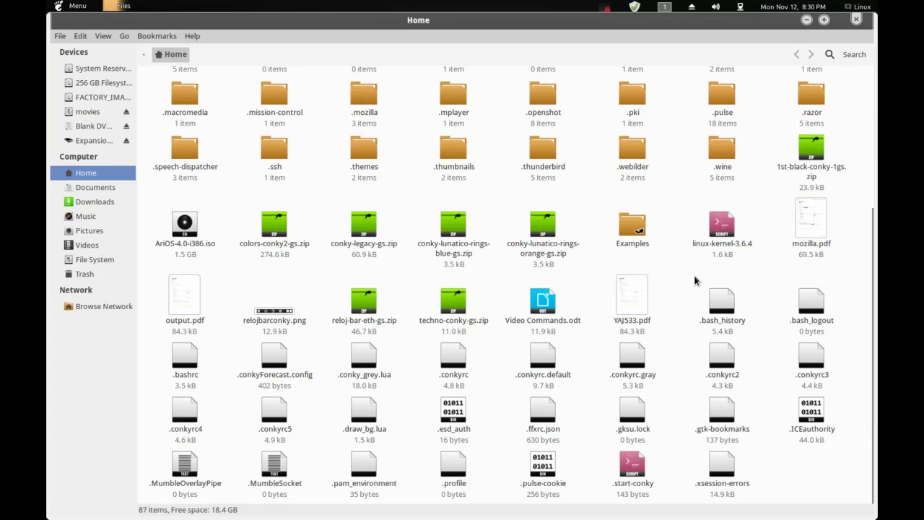
Step: Close the Home folder window and minimise the web browser to reveal the desktop with the conky widget
{"action": "left_click", "coordinate": [857, 21]}
{"action": "left_click", "coordinate": [809, 23]}
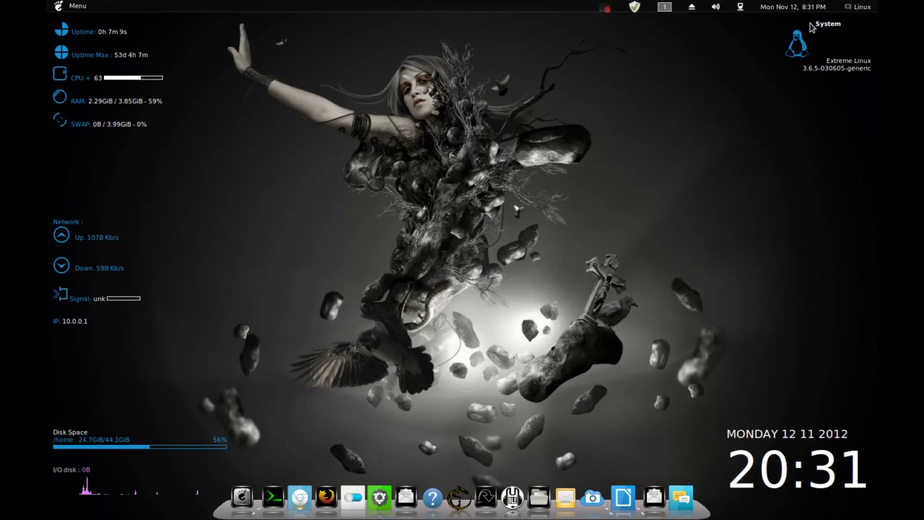